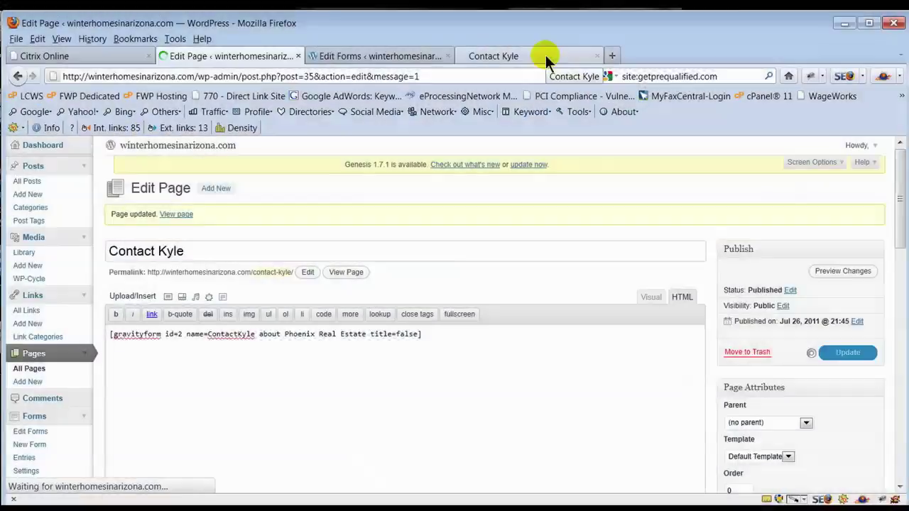
- Reload the live Contact Kyle page to confirm the form title heading no longer appears
{"action": "left_click", "coordinate": [546, 55]}
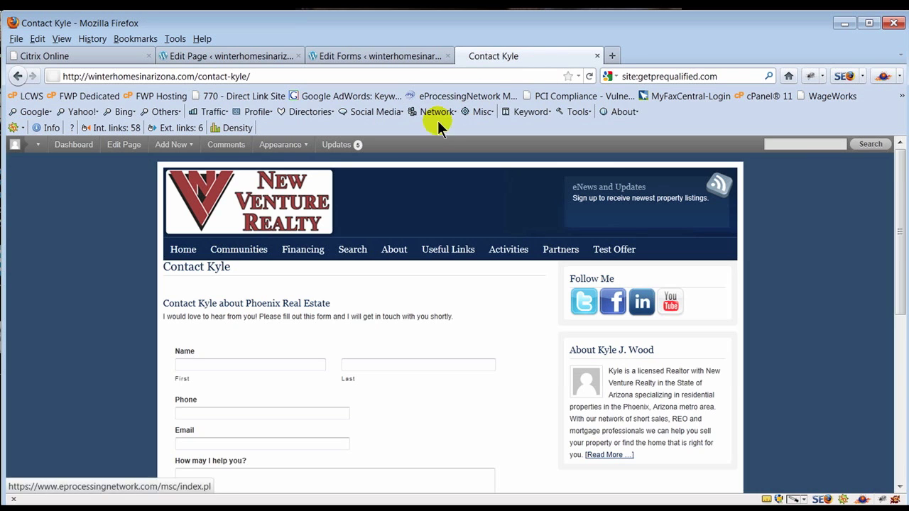
{"action": "left_click", "coordinate": [590, 76]}
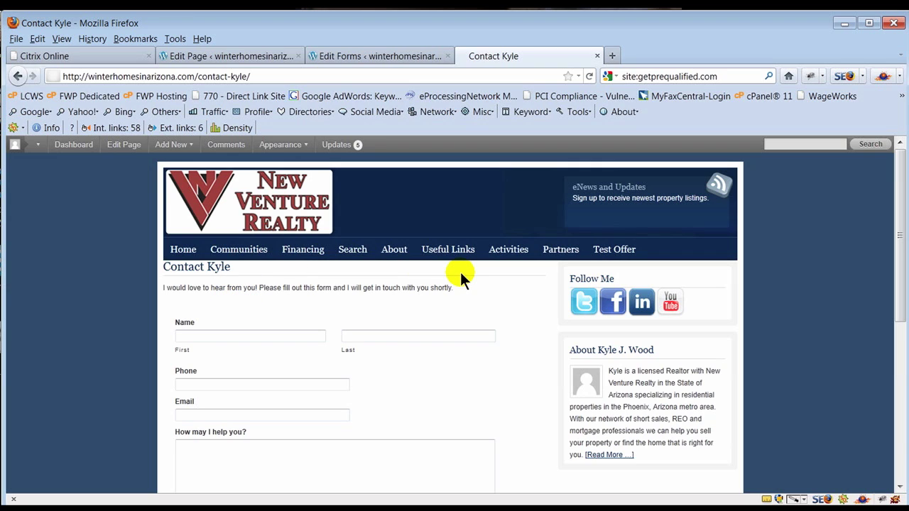
- Compare the Gravity Forms list against the page editor's form insertion and the live Contact Kyle page
{"action": "left_click", "coordinate": [360, 56]}
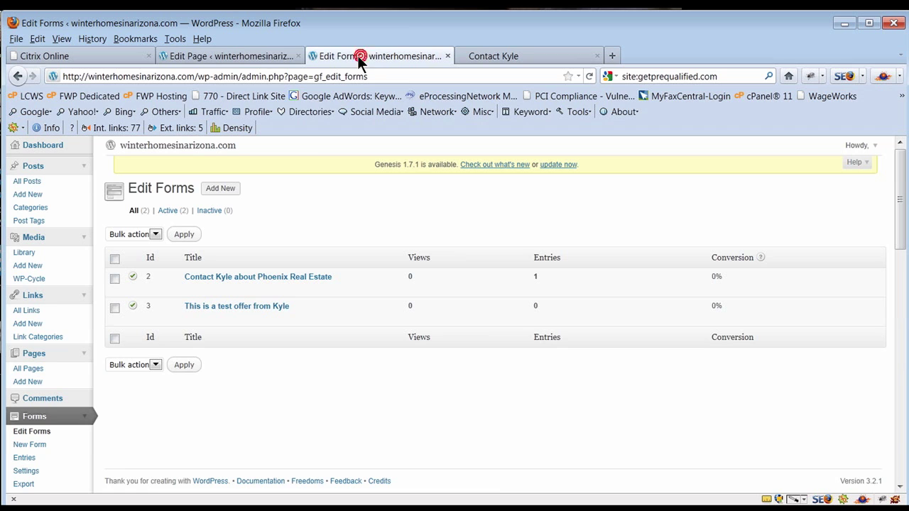
{"action": "left_click", "coordinate": [209, 56]}
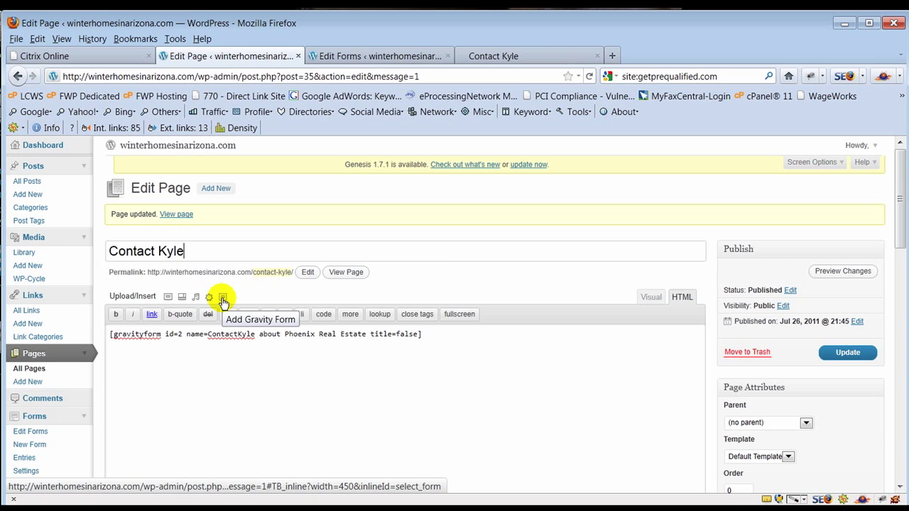
{"action": "left_click", "coordinate": [223, 298]}
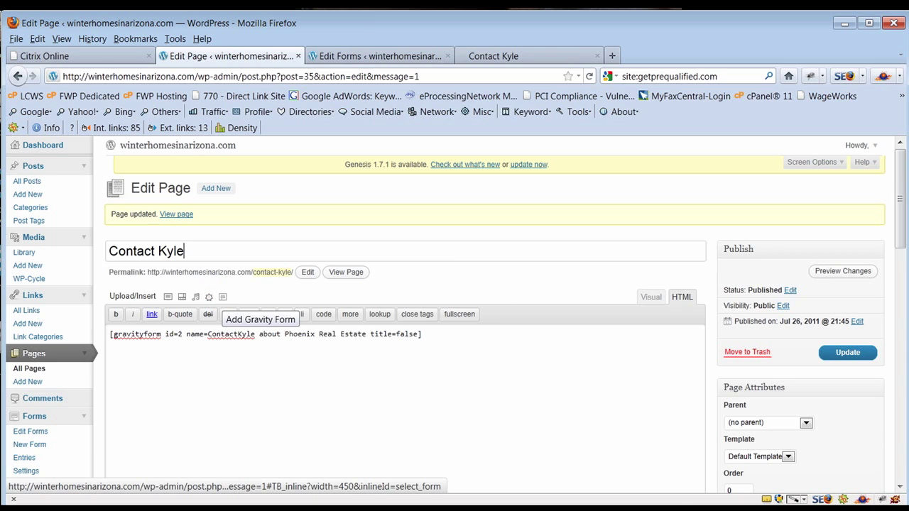
{"action": "left_click", "coordinate": [380, 56]}
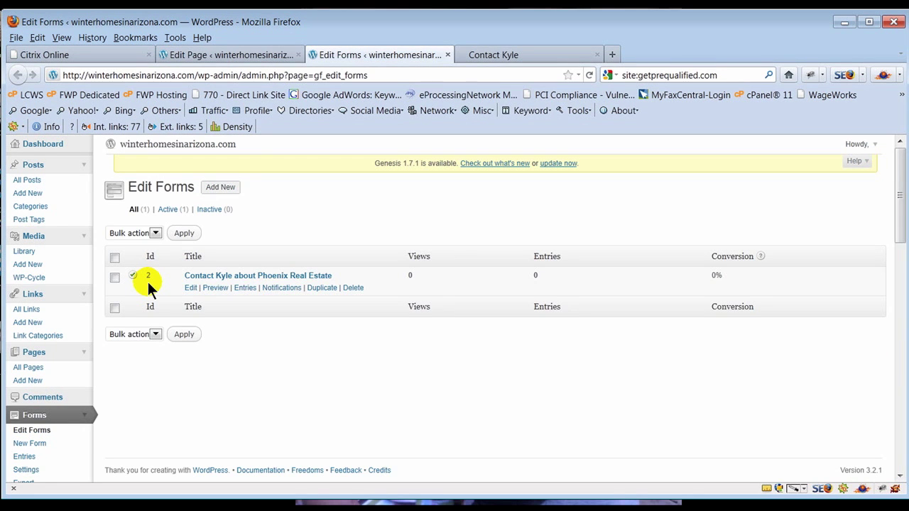
{"action": "left_click", "coordinate": [494, 56]}
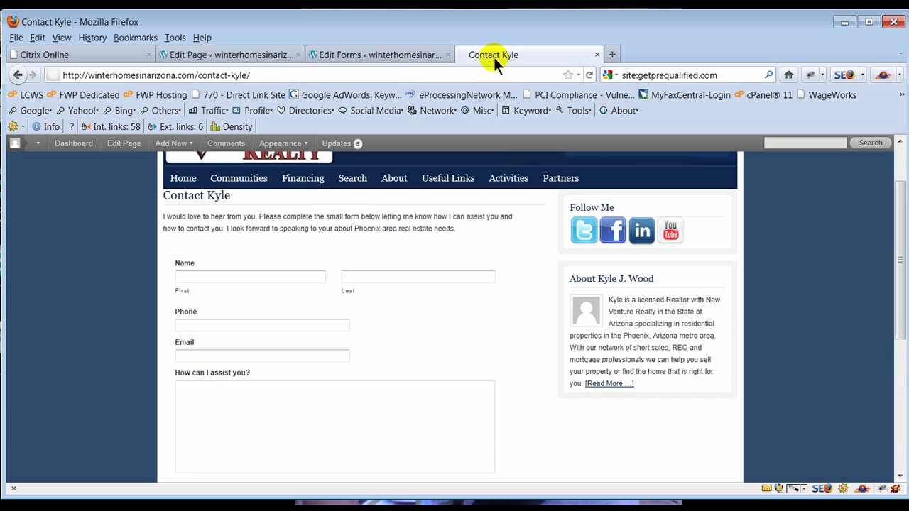
- Inspect the gravityform id=1 shortcode in the editor, then view the live page and go Home
{"action": "left_click", "coordinate": [225, 54]}
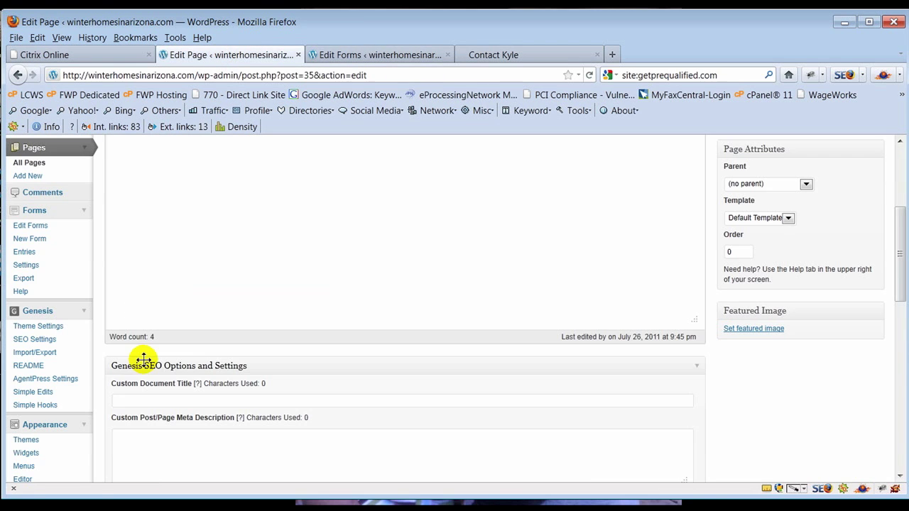
{"action": "scroll", "coordinate": [251, 304], "scroll_direction": "up", "scroll_amount": 3}
{"action": "scroll", "coordinate": [251, 304], "scroll_direction": "up", "scroll_amount": 3}
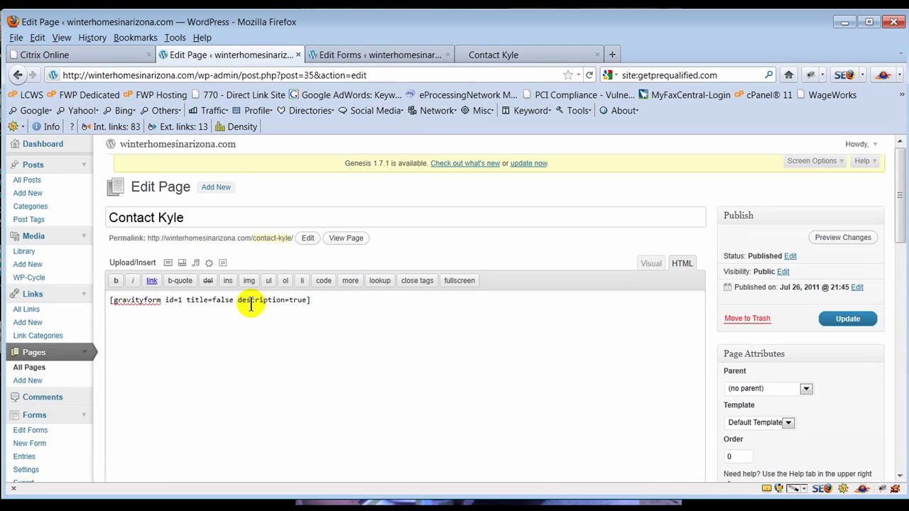
{"action": "triple_click", "coordinate": [178, 300]}
{"action": "left_click", "coordinate": [177, 300]}
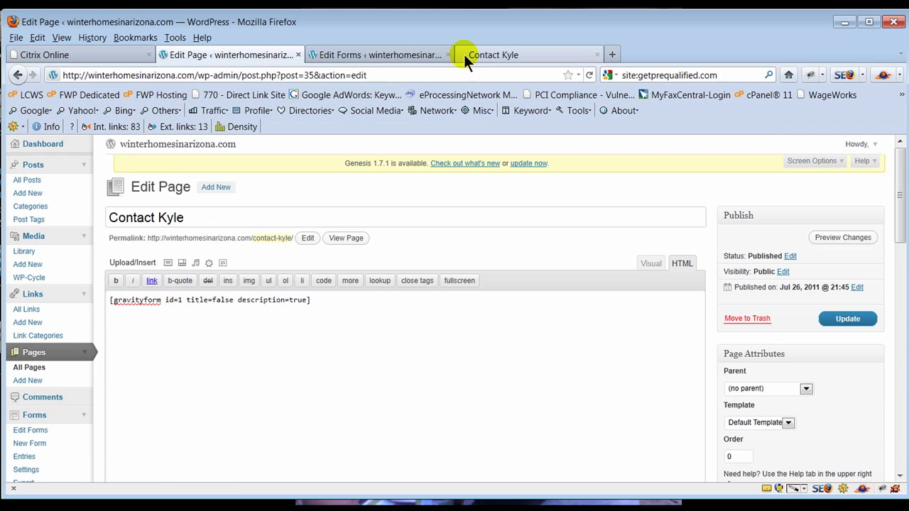
{"action": "left_click", "coordinate": [531, 51]}
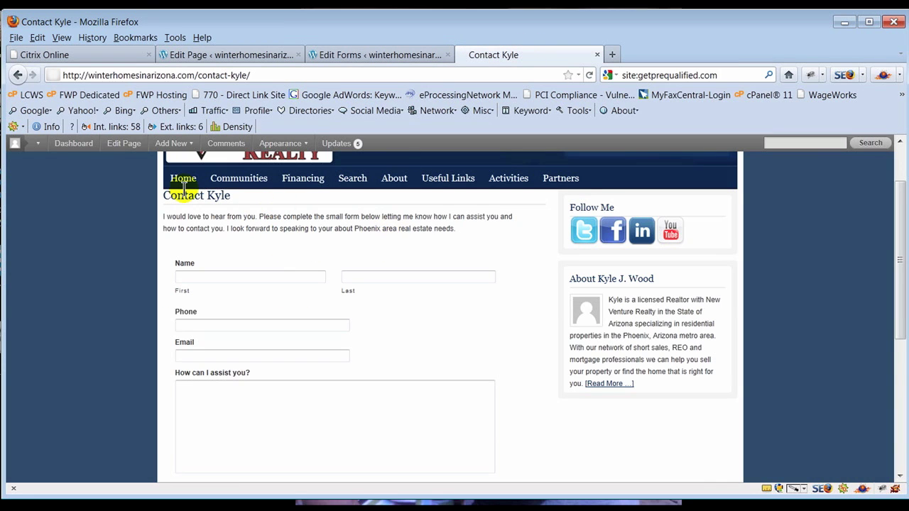
{"action": "left_click", "coordinate": [186, 182]}
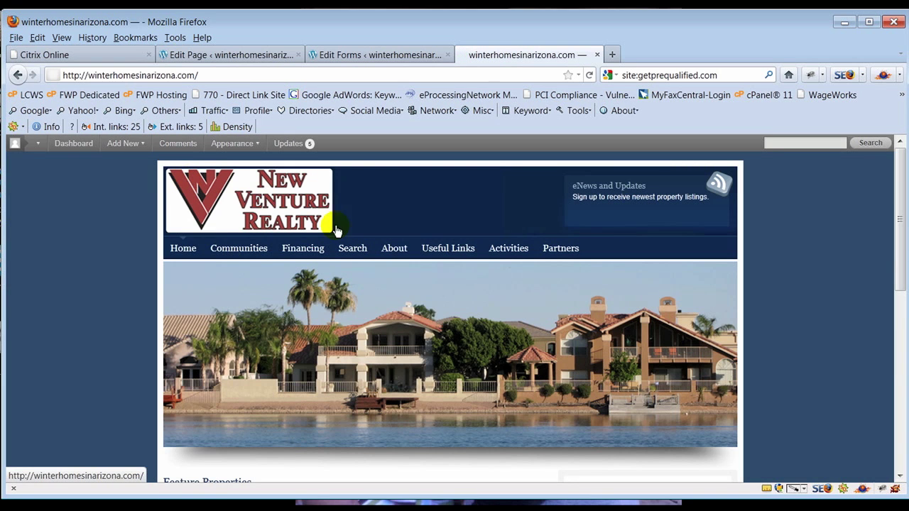
- Open the Contact Kyle page and check the form ids in the Gravity Forms list
{"action": "mouse_move", "coordinate": [392, 242]}
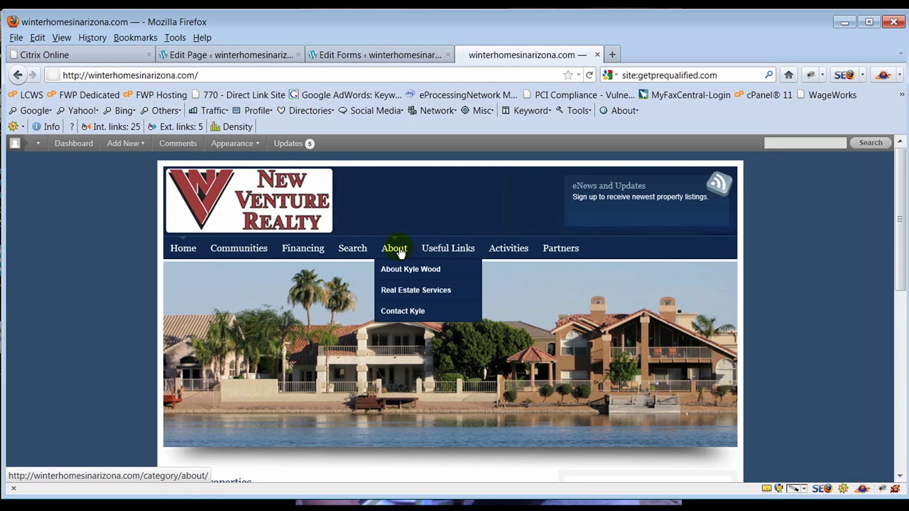
{"action": "left_click", "coordinate": [399, 310]}
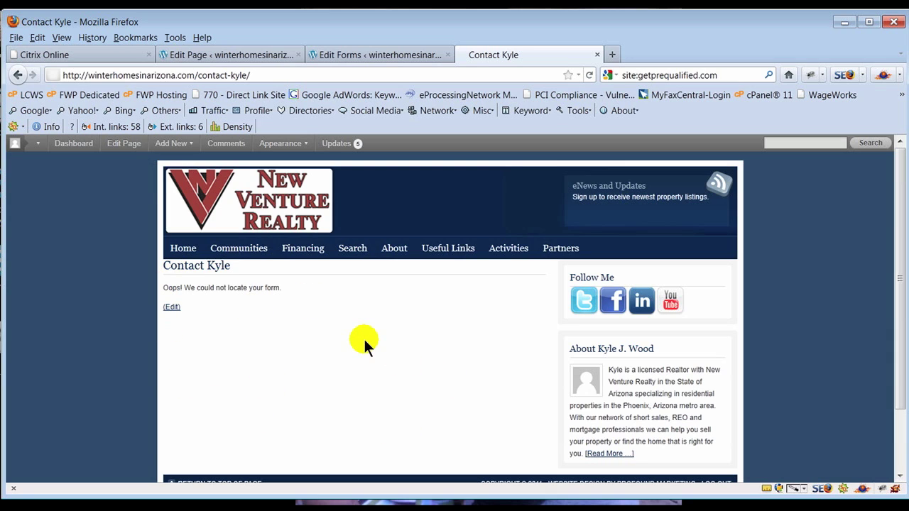
{"action": "left_click", "coordinate": [356, 48]}
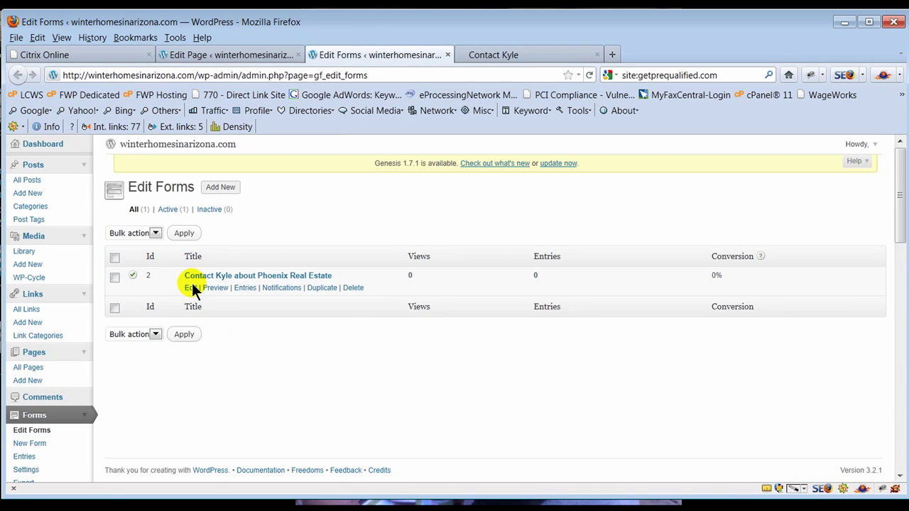
{"action": "left_click", "coordinate": [225, 56]}
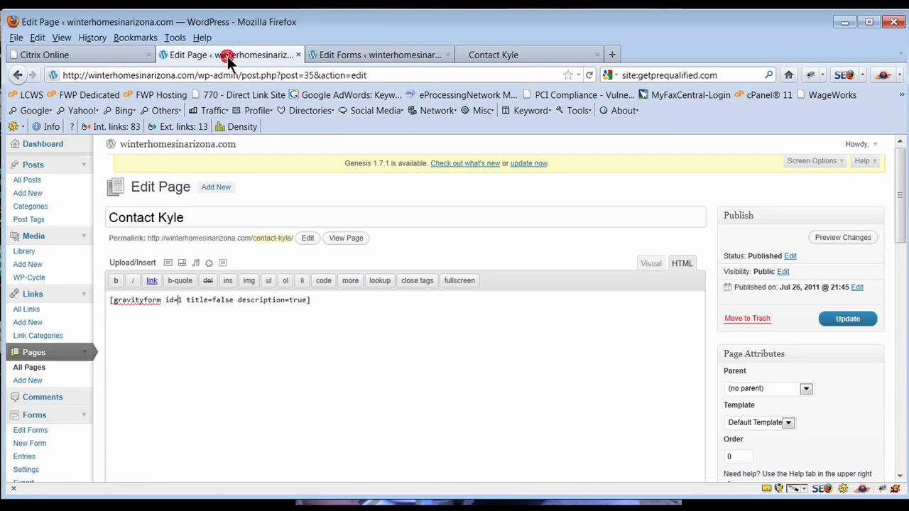
- Change the shortcode's form id from 1 to 2 and update the page
{"action": "double_click", "coordinate": [179, 299]}
{"action": "type", "text": "2"}
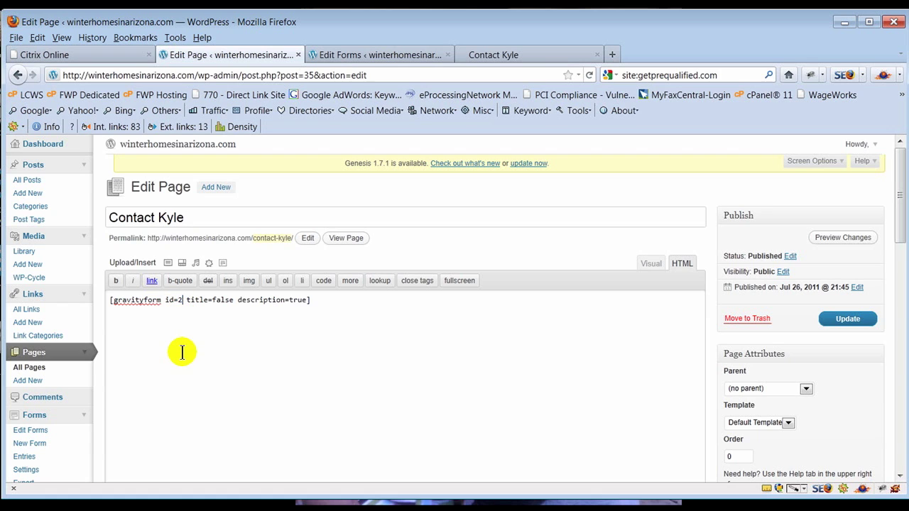
{"action": "left_click", "coordinate": [849, 319]}
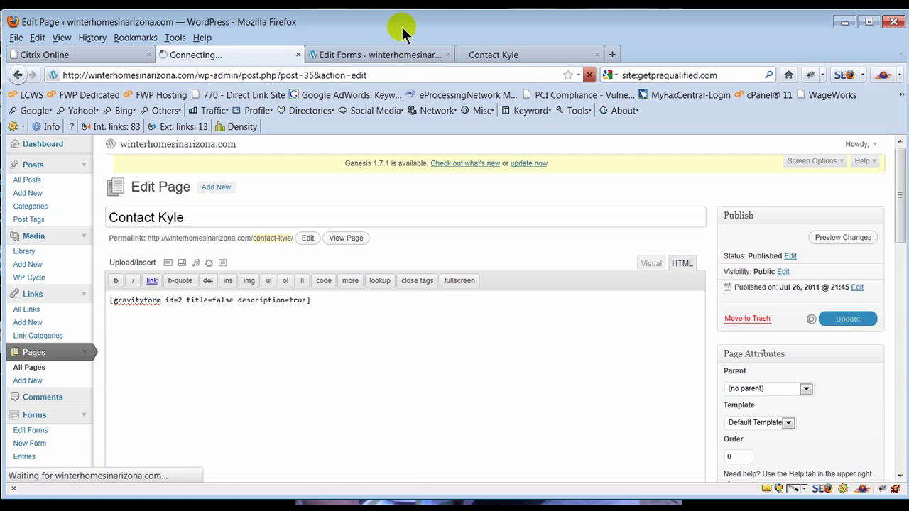
- View the live site and open About > Contact Kyle from the home page
{"action": "left_click", "coordinate": [495, 54]}
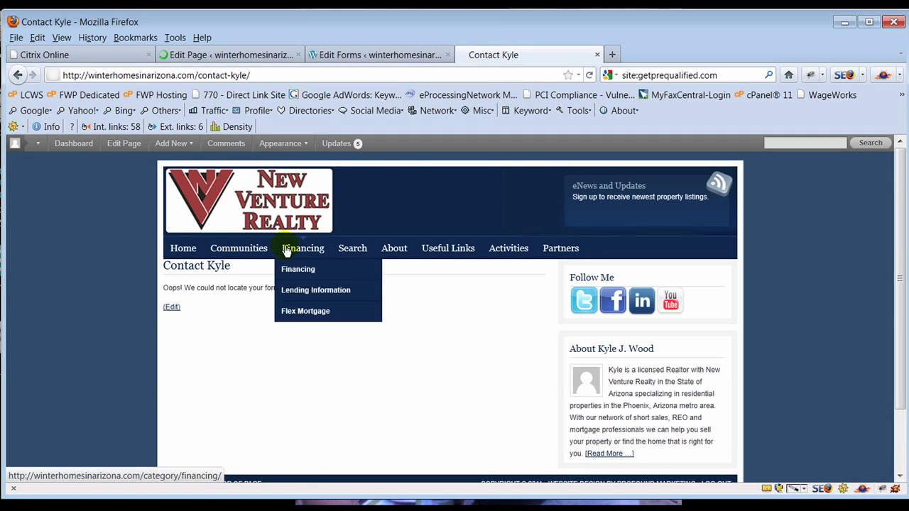
{"action": "left_click", "coordinate": [179, 248]}
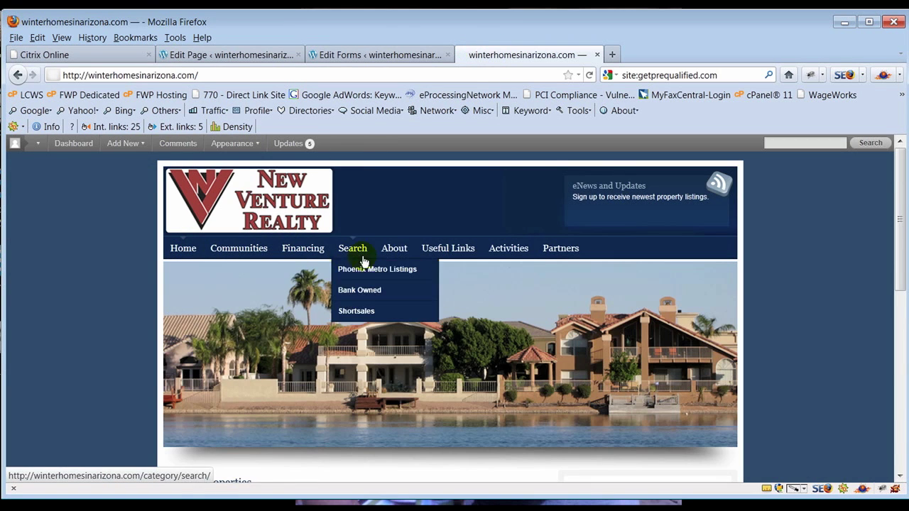
{"action": "mouse_move", "coordinate": [393, 250]}
{"action": "left_click", "coordinate": [410, 317]}
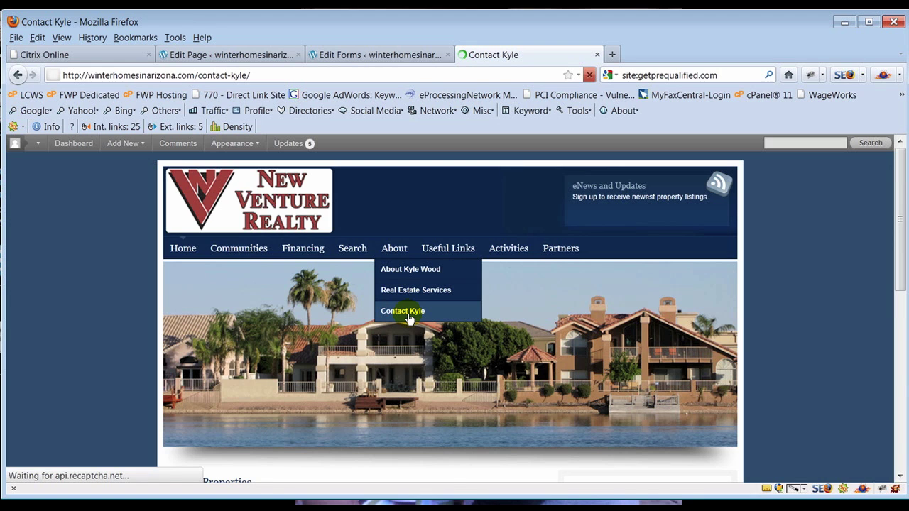
- Enter the test sender's first and last name in the contact form
{"action": "scroll", "coordinate": [491, 366], "scroll_direction": "down", "scroll_amount": 3}
{"action": "scroll", "coordinate": [495, 370], "scroll_direction": "up", "scroll_amount": 3}
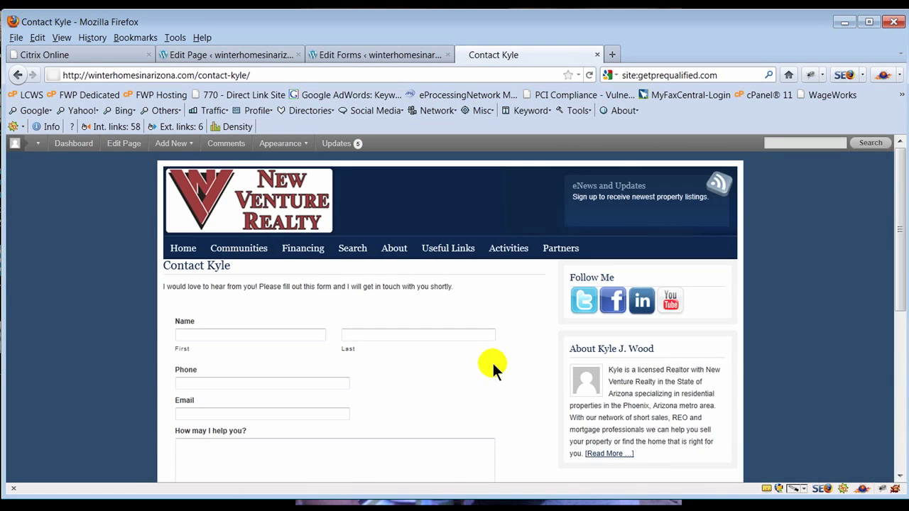
{"action": "scroll", "coordinate": [494, 366], "scroll_direction": "down", "scroll_amount": 5}
{"action": "scroll", "coordinate": [494, 365], "scroll_direction": "up", "scroll_amount": 4}
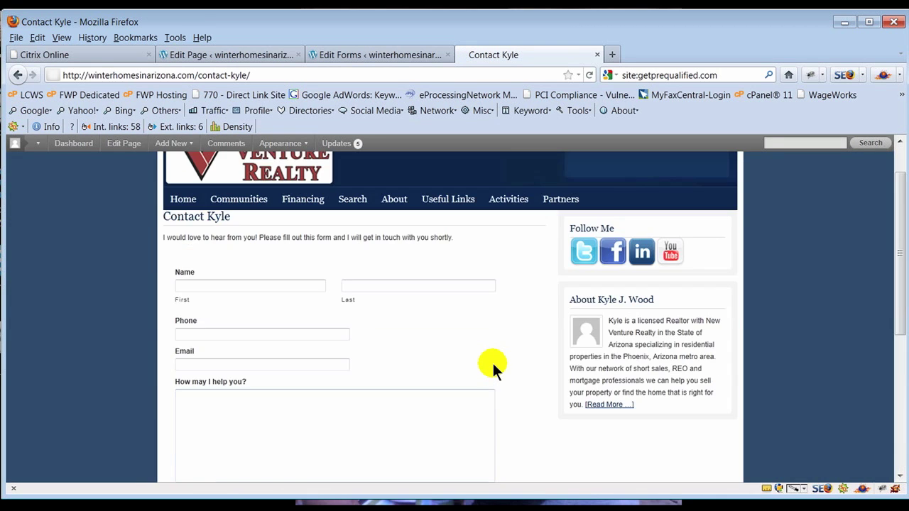
{"action": "left_click", "coordinate": [245, 284]}
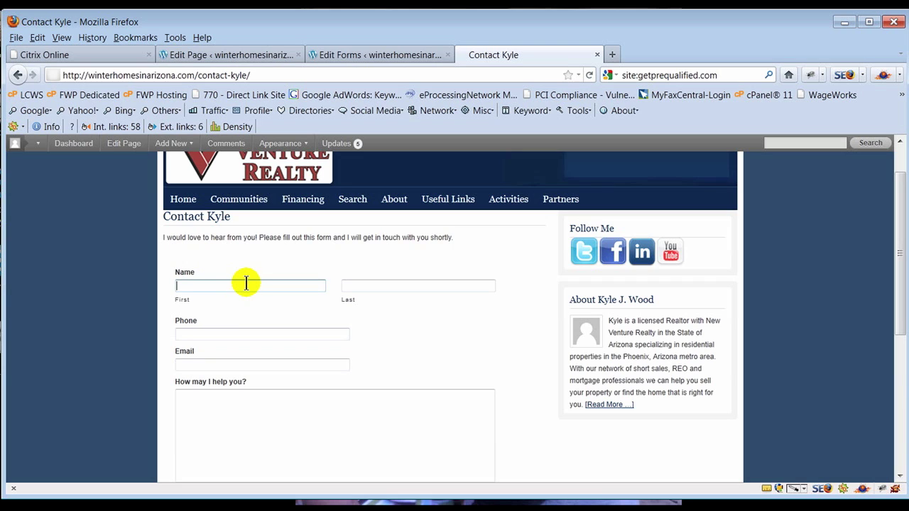
{"action": "key", "text": "Tab"}
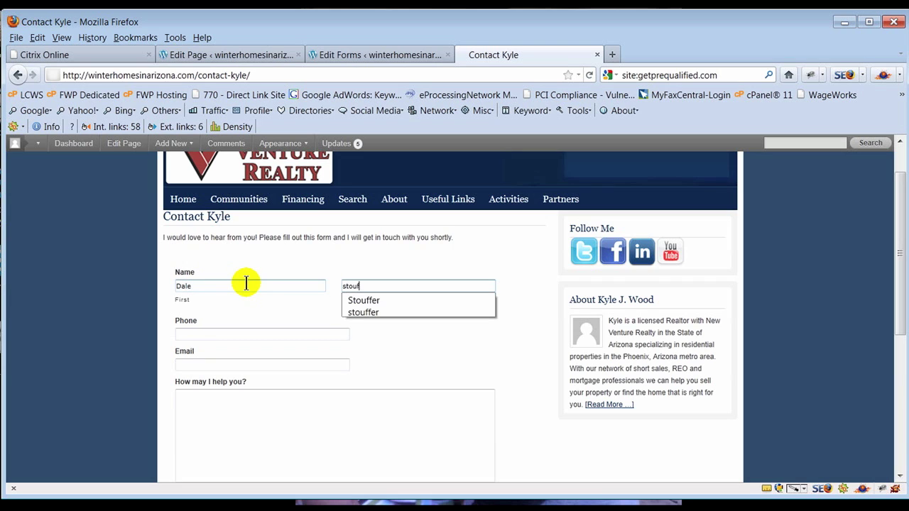
- Fill in the phone and email from autofill suggestions and type a short test message
{"action": "key", "text": "Tab"}
{"action": "type", "text": "4"}
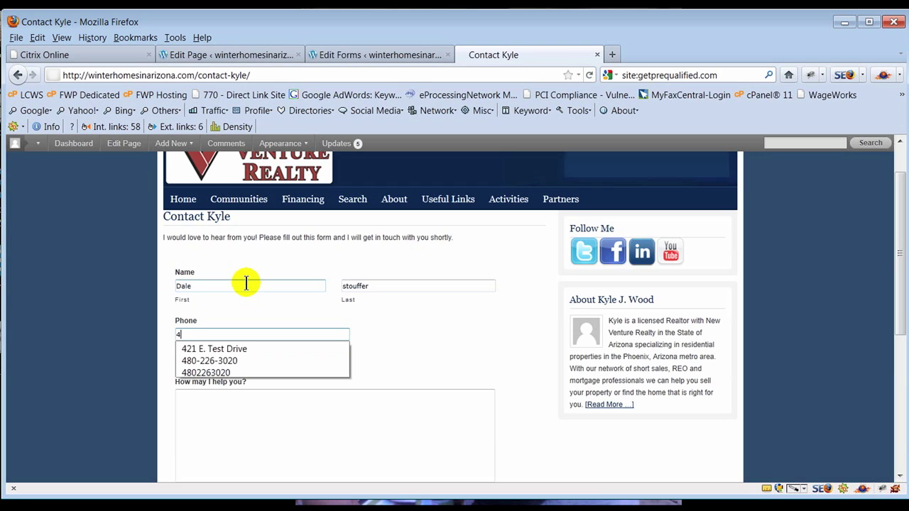
{"action": "key", "text": "Down"}
{"action": "key", "text": "Down"}
{"action": "key", "text": "Return"}
{"action": "key", "text": "Tab"}
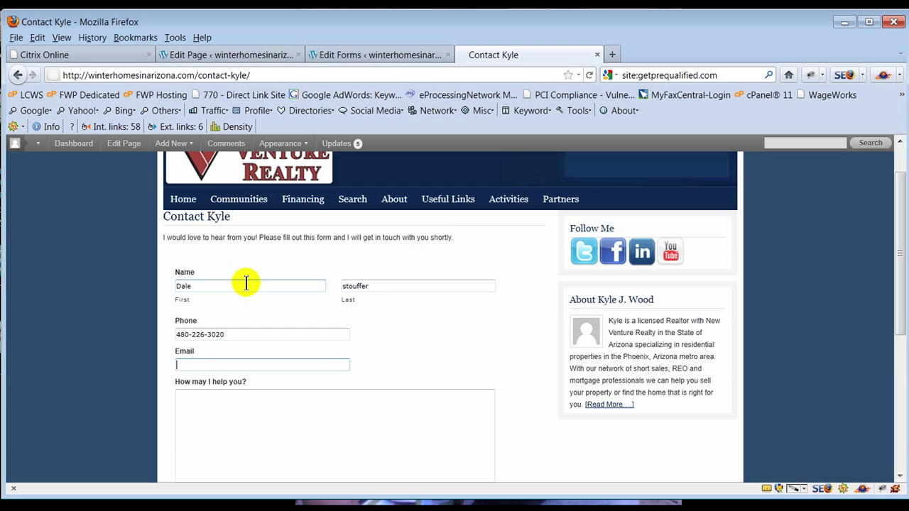
{"action": "type", "text": "gp"}
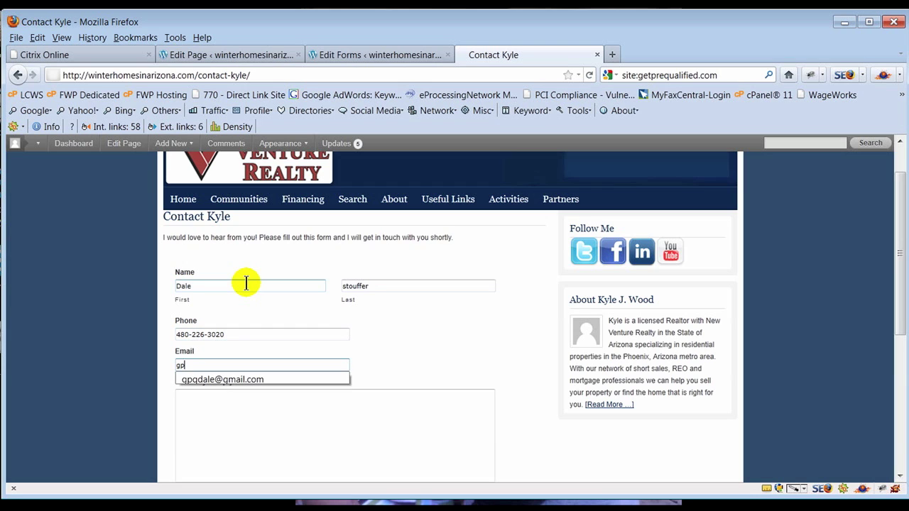
{"action": "key", "text": "Down"}
{"action": "key", "text": "Return"}
{"action": "key", "text": "Tab"}
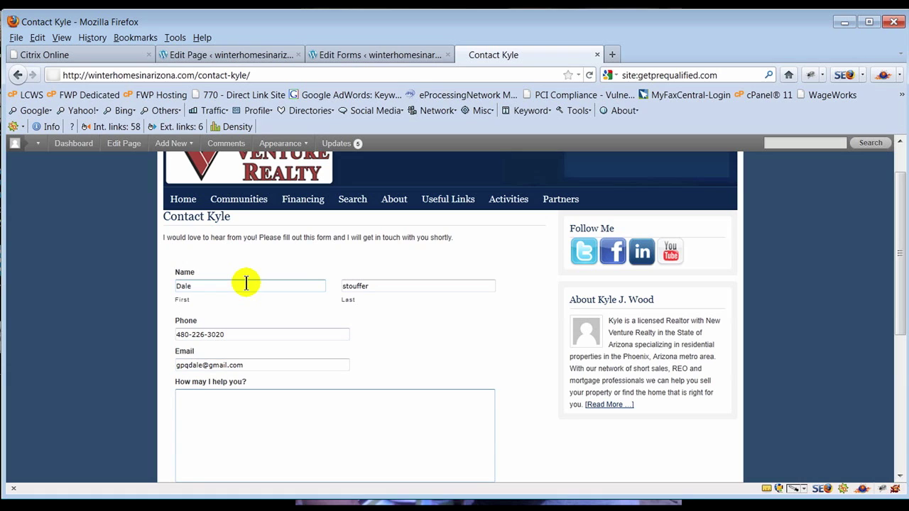
{"action": "type", "text": "this is a test, Kyle let me know that you got"}
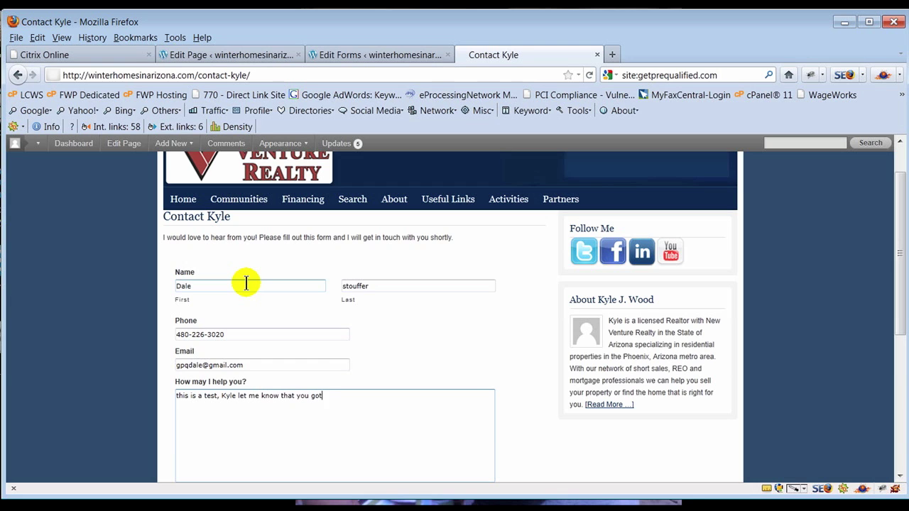
{"action": "type", "text": " it."}
- Type the reCAPTCHA words into the captcha field
{"action": "scroll", "coordinate": [245, 284], "scroll_direction": "down", "scroll_amount": 5}
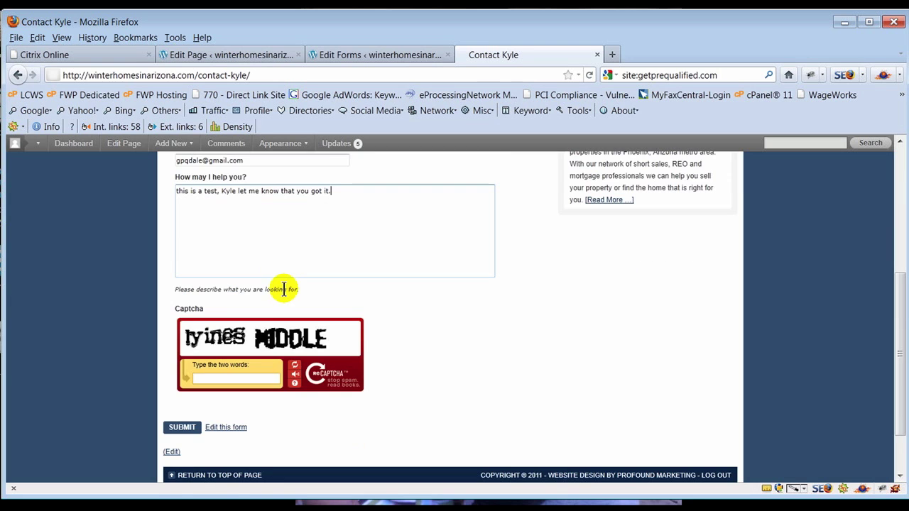
{"action": "left_click", "coordinate": [219, 379]}
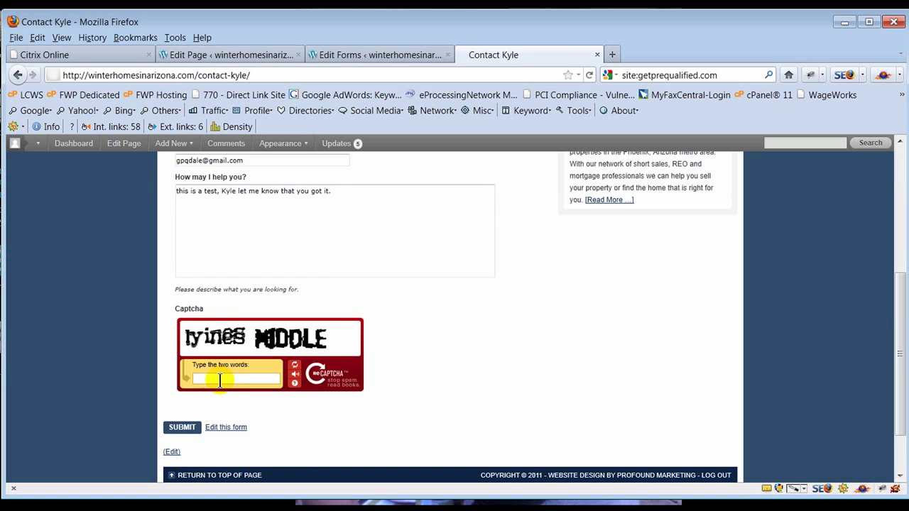
{"action": "type", "text": "lyines middle"}
- Submit the contact form, then bring the Outlook inbox over the browser
{"action": "left_click", "coordinate": [184, 429]}
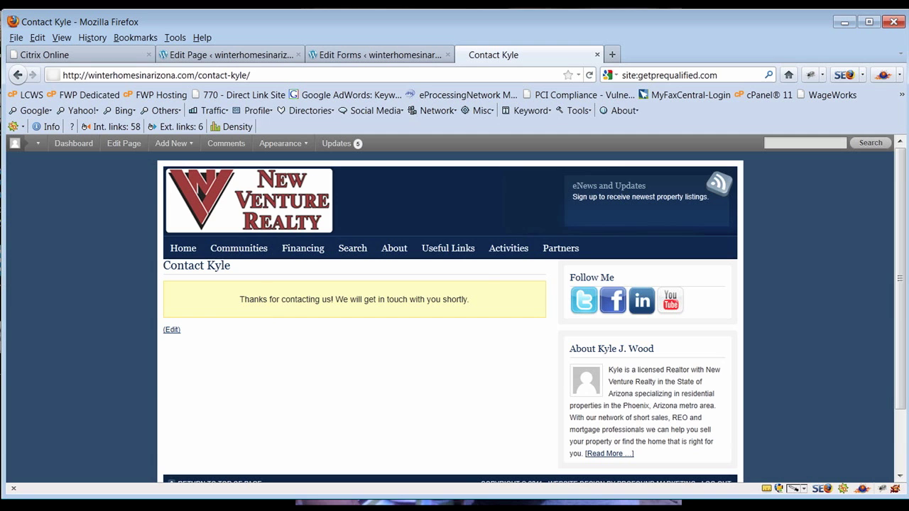
{"action": "left_click_drag", "start_coordinate": [897, 21], "coordinate": [436, 85]}
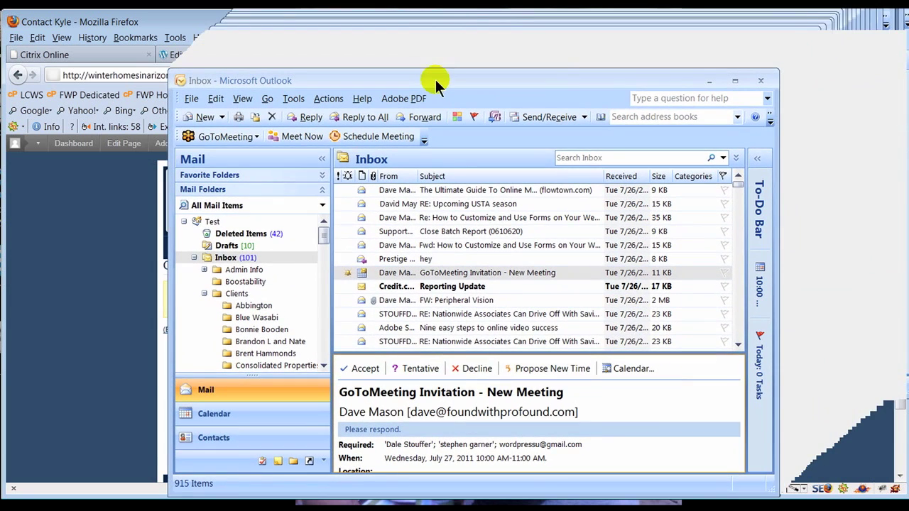
- Fetch new mail and read the 'Your inquiry from Winter Homes in Arizona website' email
{"action": "left_click", "coordinate": [217, 259]}
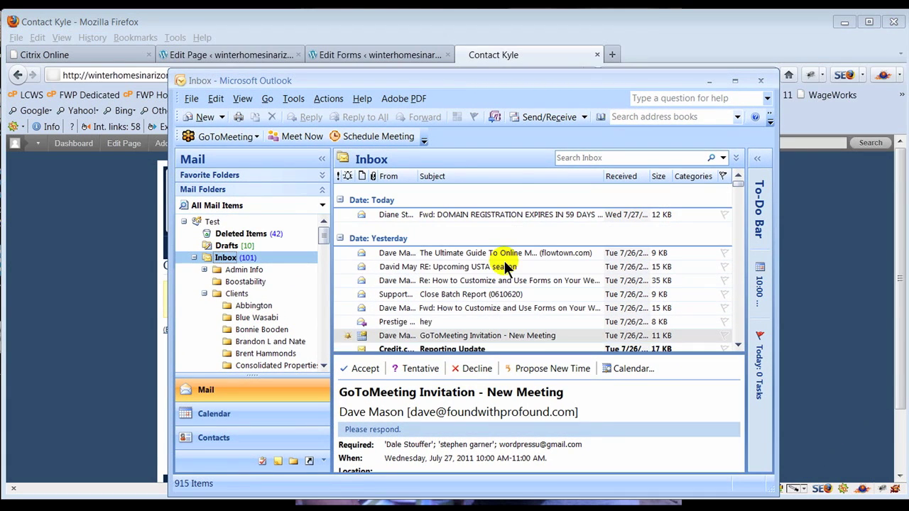
{"action": "left_click", "coordinate": [542, 118]}
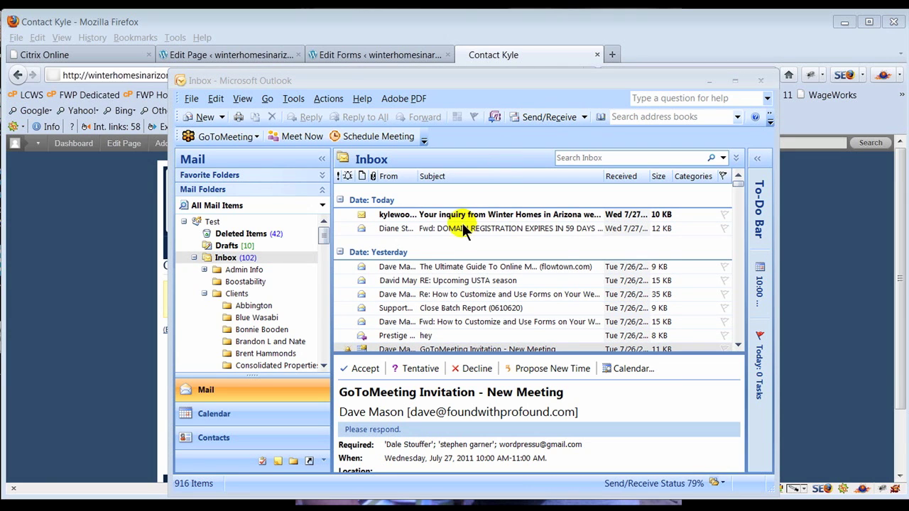
{"action": "left_click", "coordinate": [423, 216]}
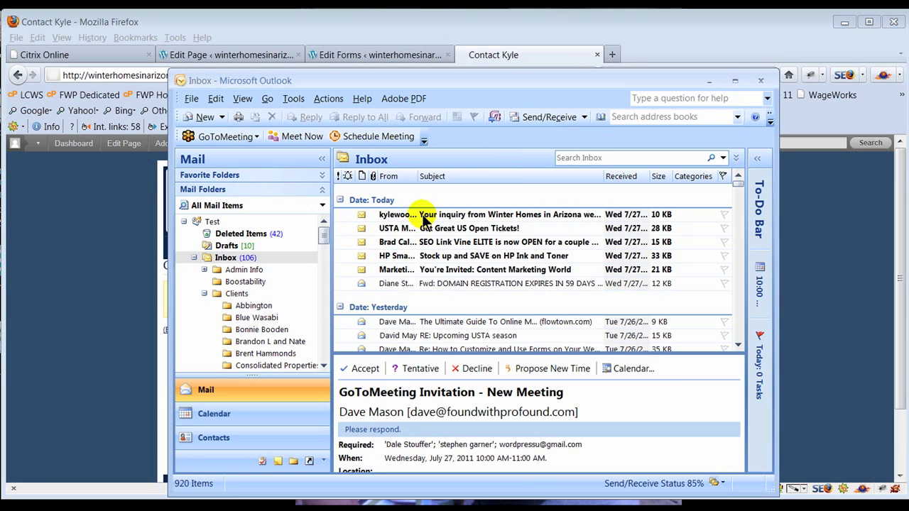
{"action": "double_click", "coordinate": [423, 216]}
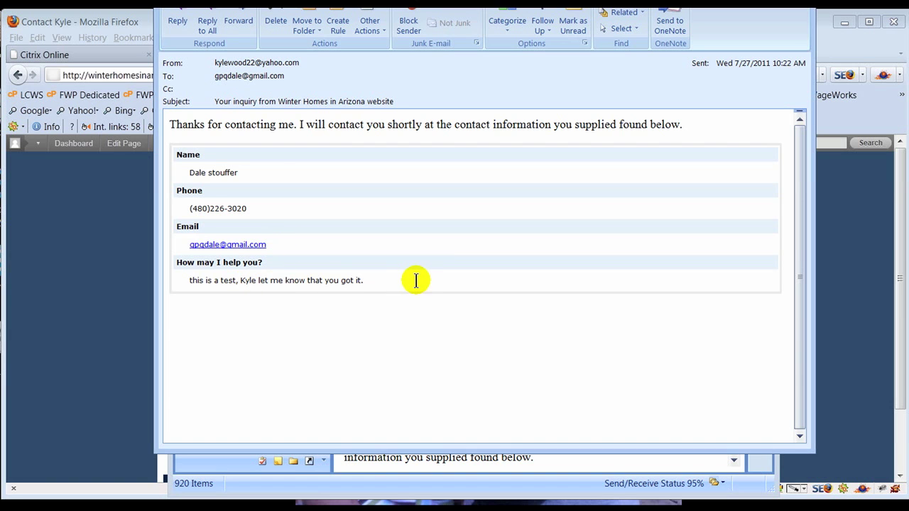
{"action": "key", "text": "Escape"}
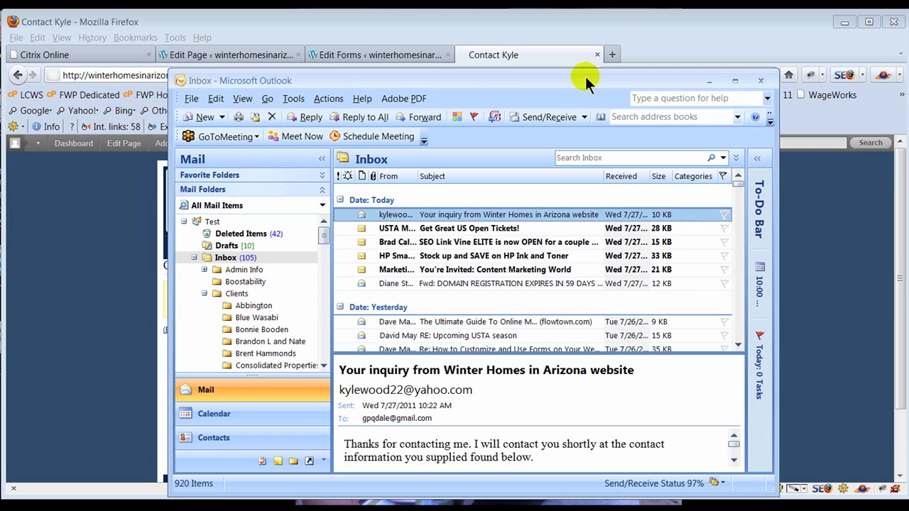
- Move the Outlook window aside to reveal the Contact Kyle thank-you page in Firefox
{"action": "left_click_drag", "start_coordinate": [558, 76], "coordinate": [908, 82]}
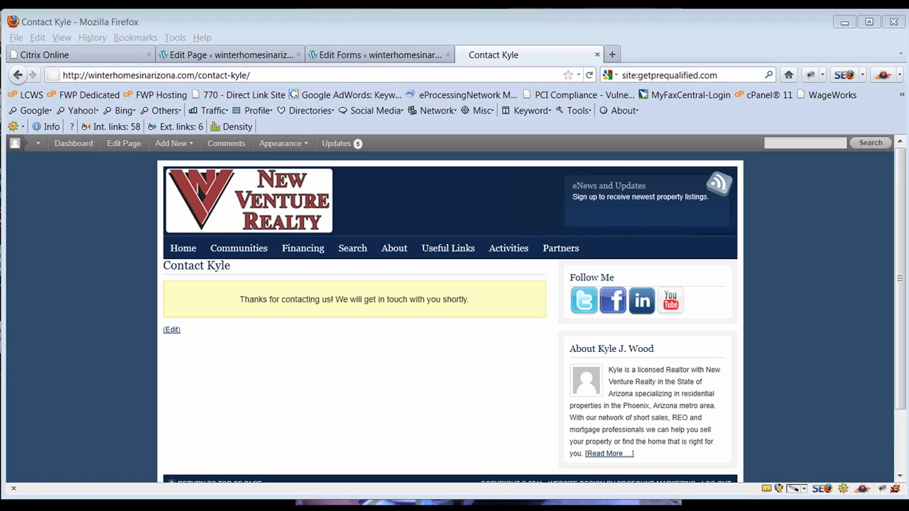
- Open the Contact Kyle form in the Form Editor and view its advanced settings
{"action": "left_click", "coordinate": [333, 56]}
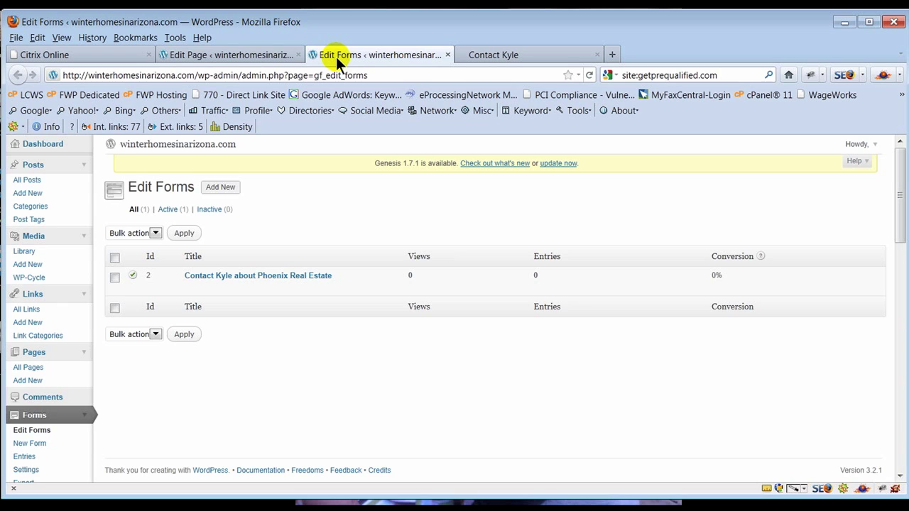
{"action": "left_click", "coordinate": [190, 288]}
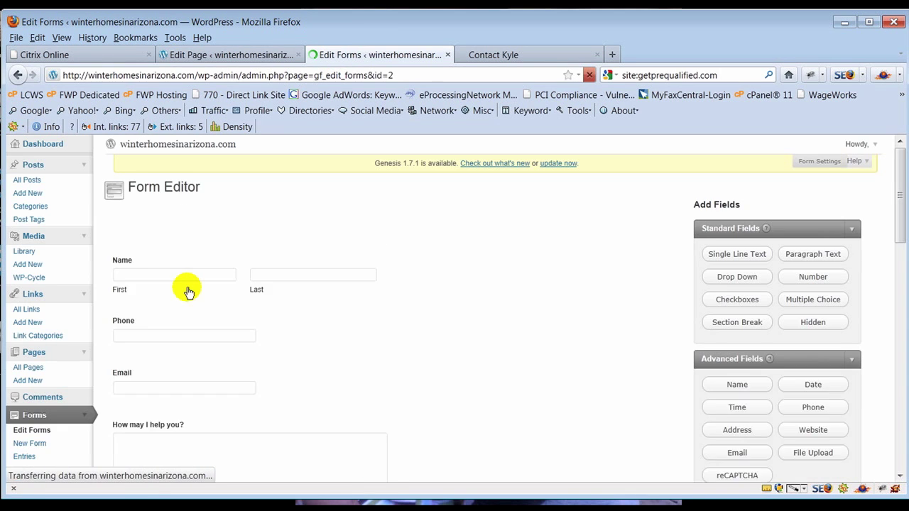
{"action": "mouse_move", "coordinate": [209, 232]}
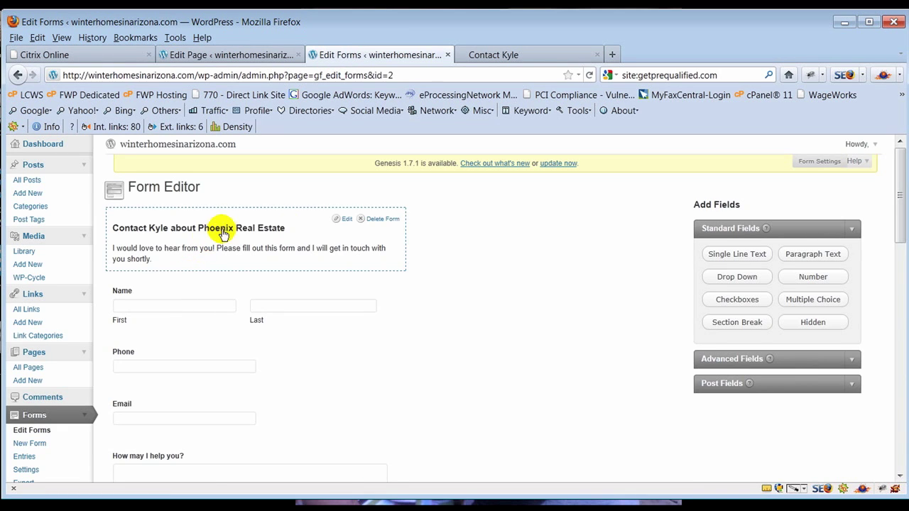
{"action": "left_click", "coordinate": [348, 220]}
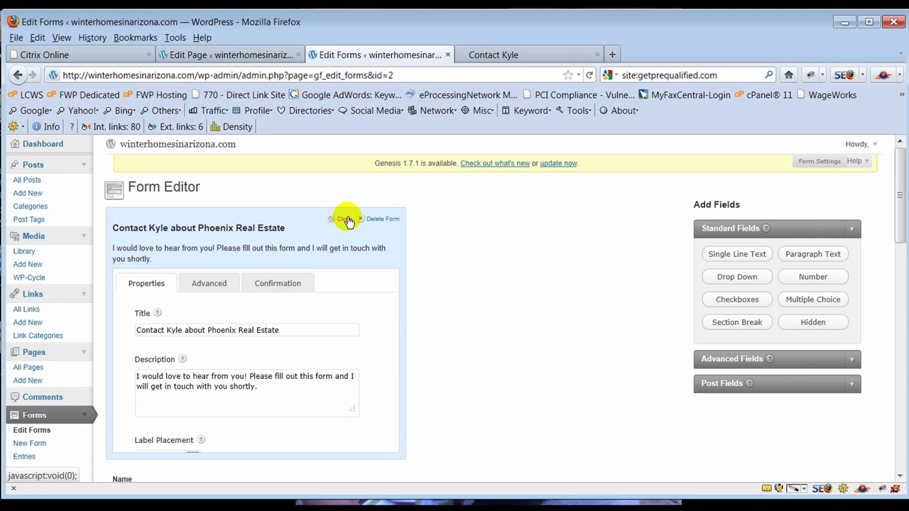
{"action": "left_click", "coordinate": [209, 285]}
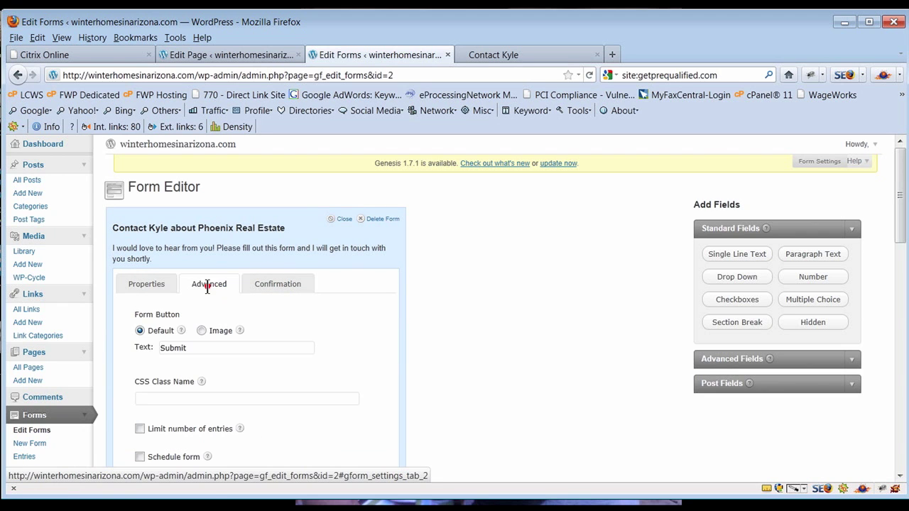
{"action": "scroll", "coordinate": [231, 289], "scroll_direction": "down", "scroll_amount": 2}
{"action": "scroll", "coordinate": [231, 289], "scroll_direction": "up", "scroll_amount": 2}
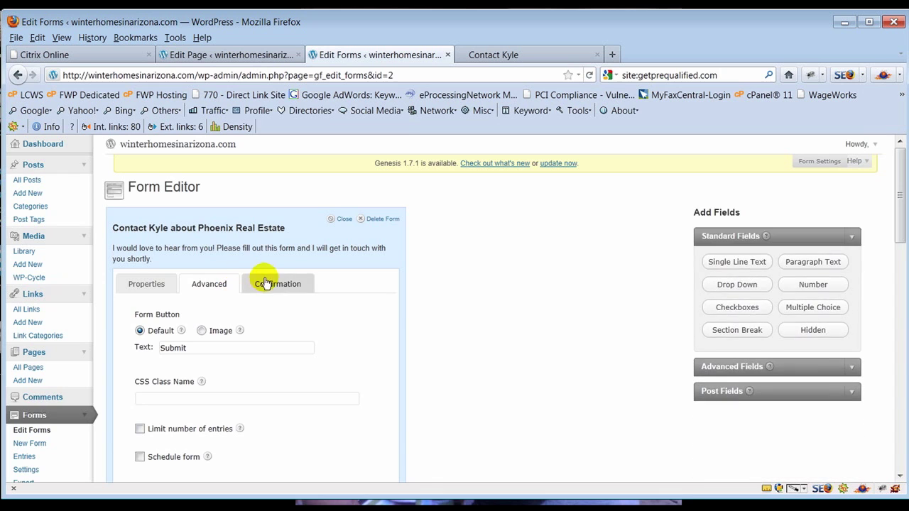
- Review the form's title and description settings, ending on the Confirmation message settings
{"action": "left_click", "coordinate": [272, 282]}
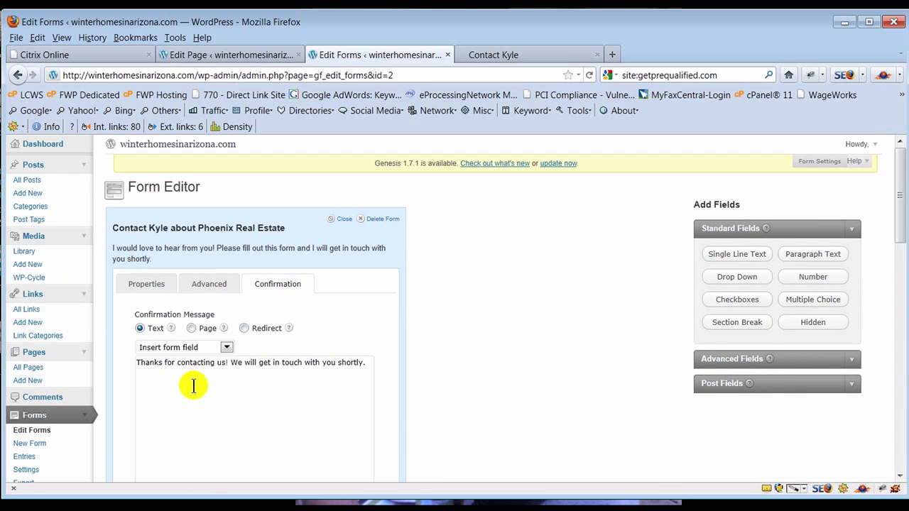
{"action": "left_click", "coordinate": [344, 218]}
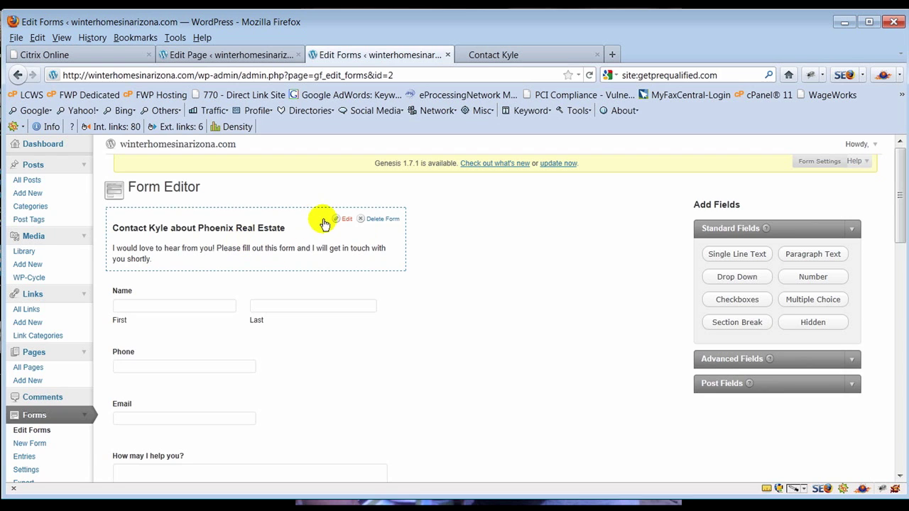
{"action": "left_click", "coordinate": [342, 218]}
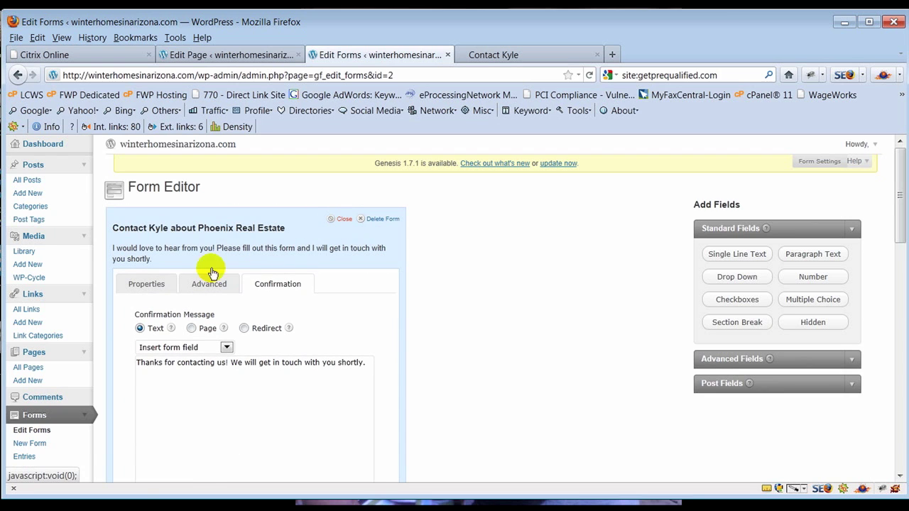
{"action": "left_click", "coordinate": [146, 283]}
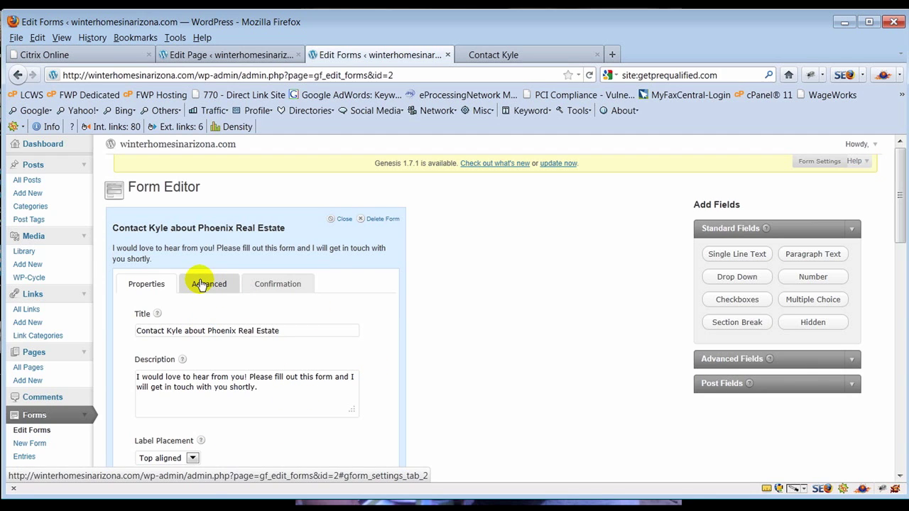
{"action": "left_click", "coordinate": [281, 286]}
- Reword the confirmation to 'Thanks for contacting me! I will get in touch with you shortly.' and update the form
{"action": "scroll", "coordinate": [442, 319], "scroll_direction": "down", "scroll_amount": 2}
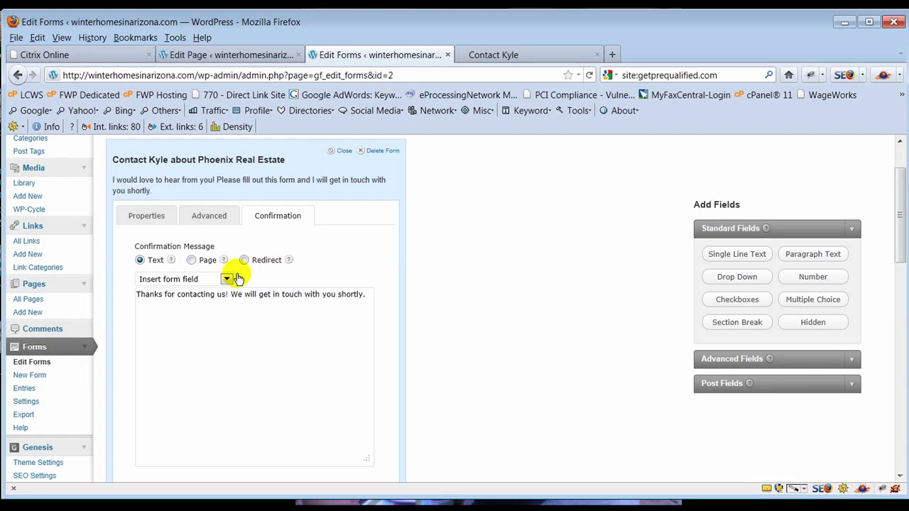
{"action": "double_click", "coordinate": [220, 296]}
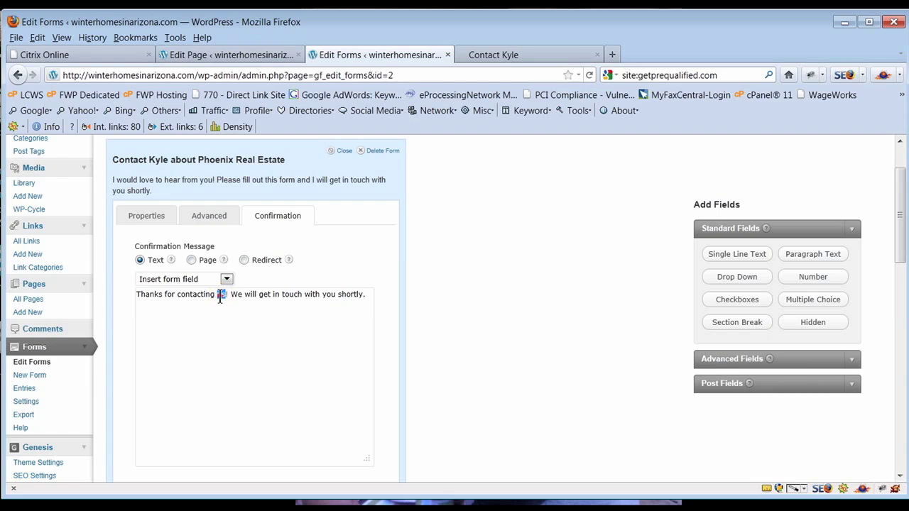
{"action": "type", "text": "me"}
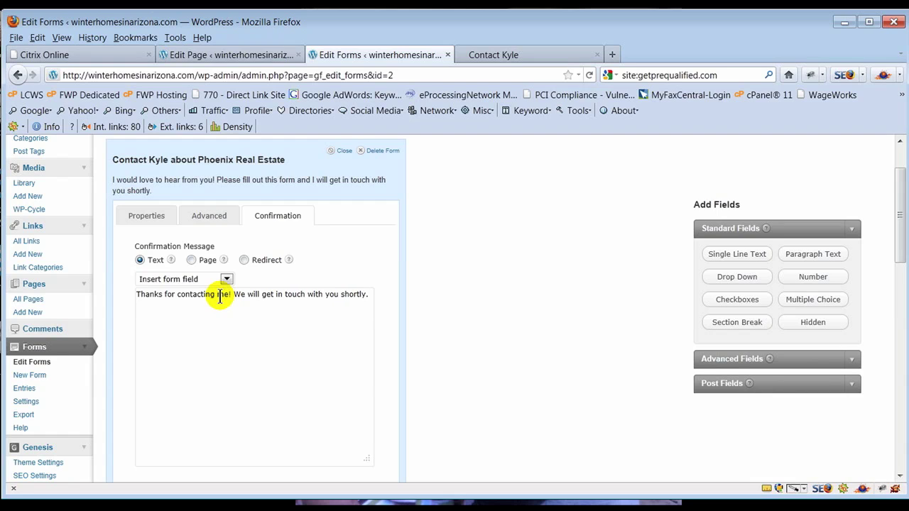
{"action": "double_click", "coordinate": [240, 294]}
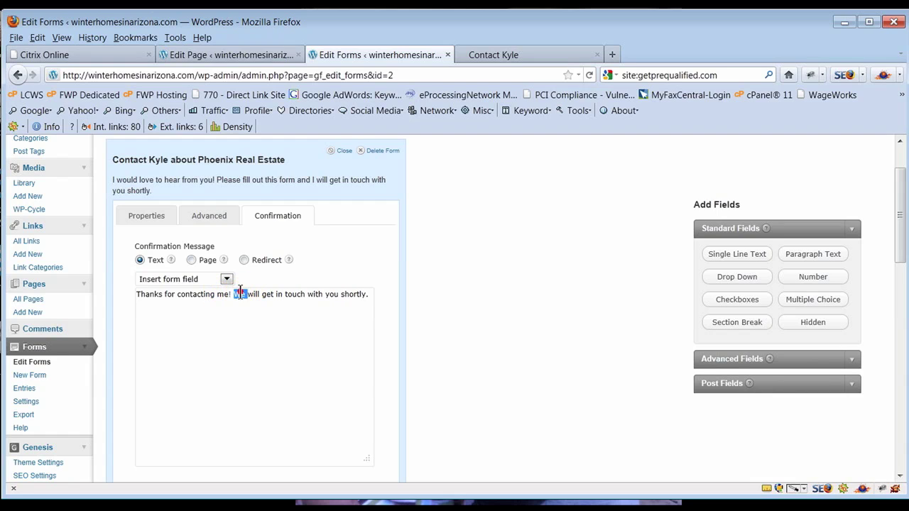
{"action": "type", "text": "I"}
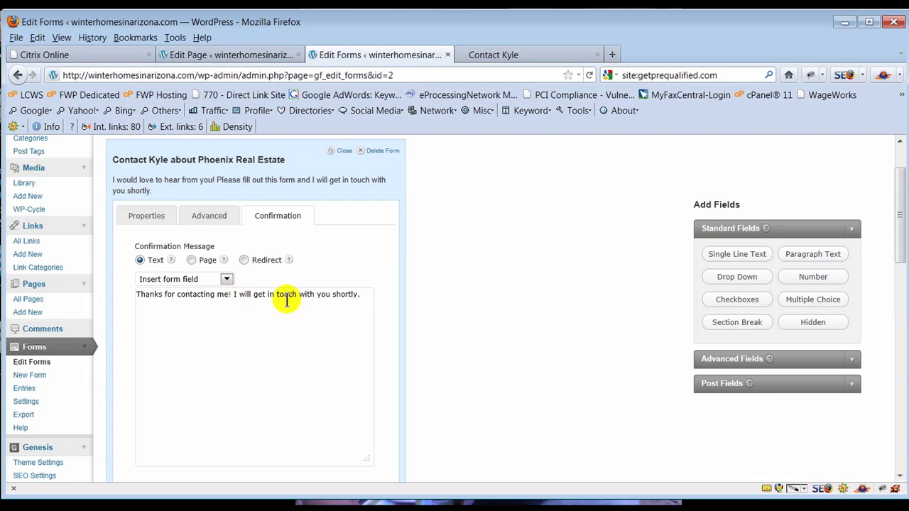
{"action": "scroll", "coordinate": [448, 302], "scroll_direction": "down", "scroll_amount": 5}
{"action": "scroll", "coordinate": [455, 294], "scroll_direction": "up", "scroll_amount": 10}
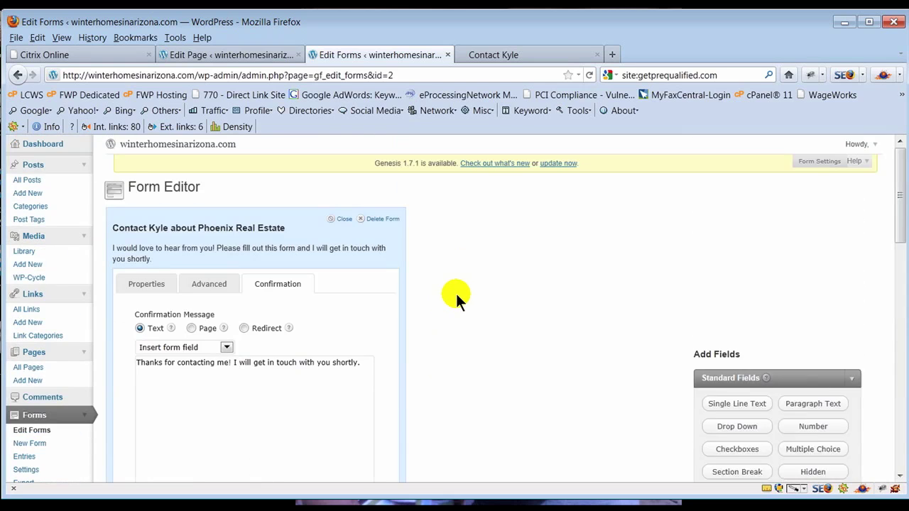
{"action": "scroll", "coordinate": [456, 293], "scroll_direction": "down", "scroll_amount": 20}
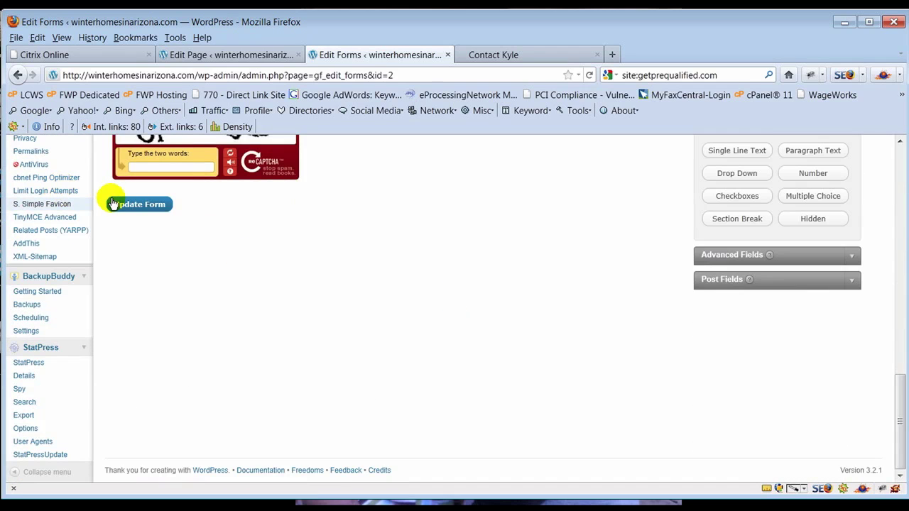
{"action": "left_click", "coordinate": [112, 204]}
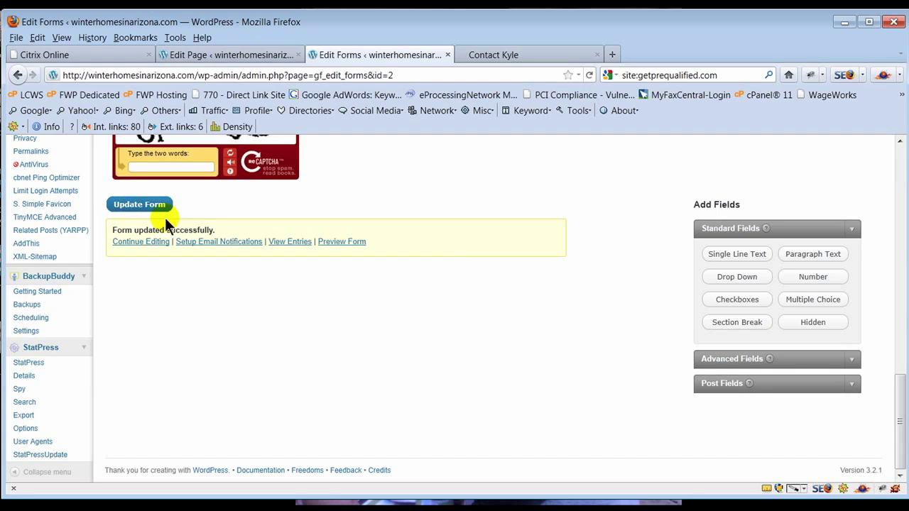
{"action": "scroll", "coordinate": [354, 338], "scroll_direction": "up", "scroll_amount": 15}
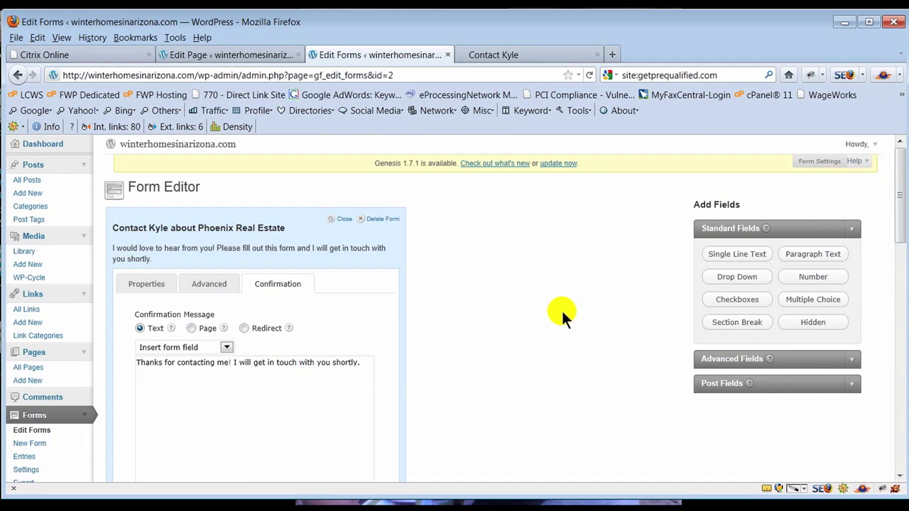
{"action": "left_click", "coordinate": [520, 50]}
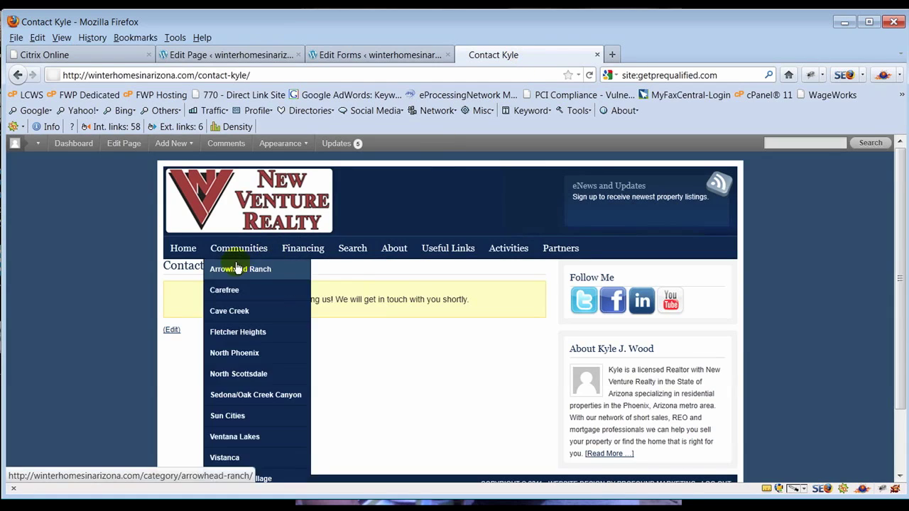
- Browse the live site's Financing, Communities and Partners category pages
{"action": "mouse_move", "coordinate": [216, 250]}
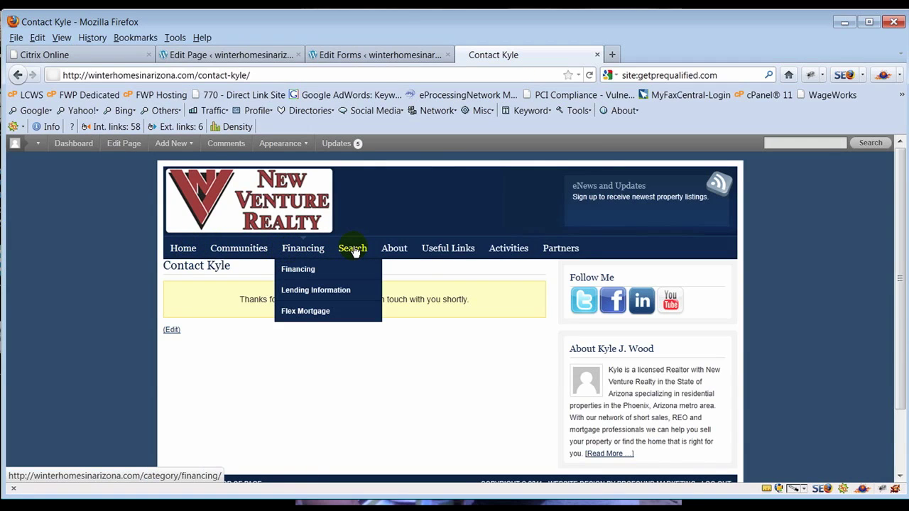
{"action": "left_click", "coordinate": [302, 250]}
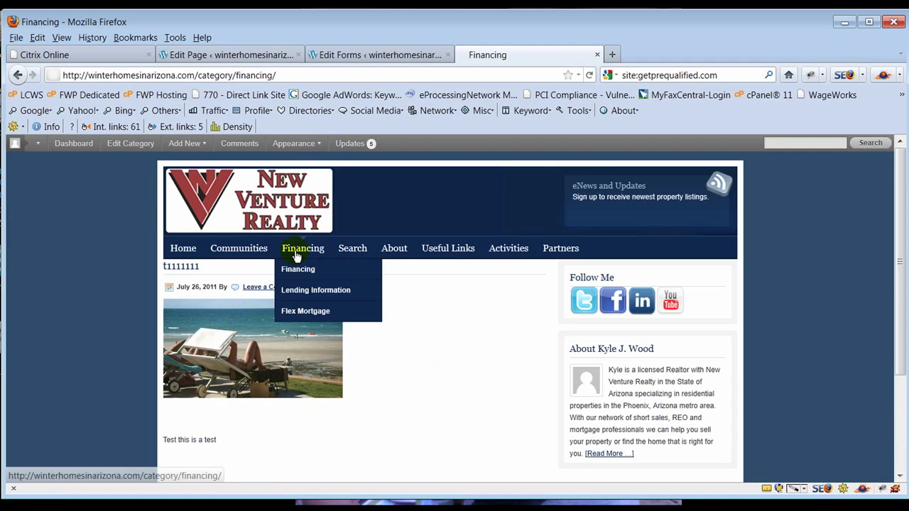
{"action": "left_click", "coordinate": [295, 250]}
{"action": "mouse_move", "coordinate": [248, 253]}
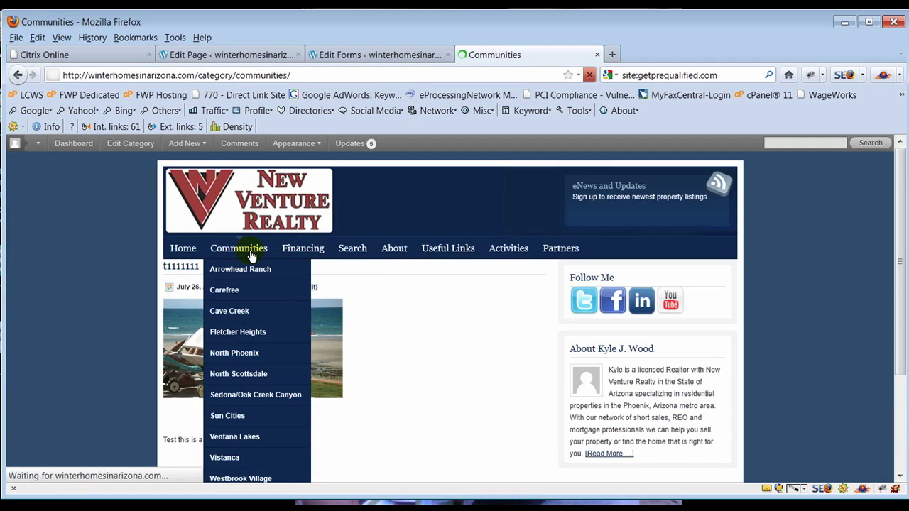
{"action": "left_click", "coordinate": [569, 254]}
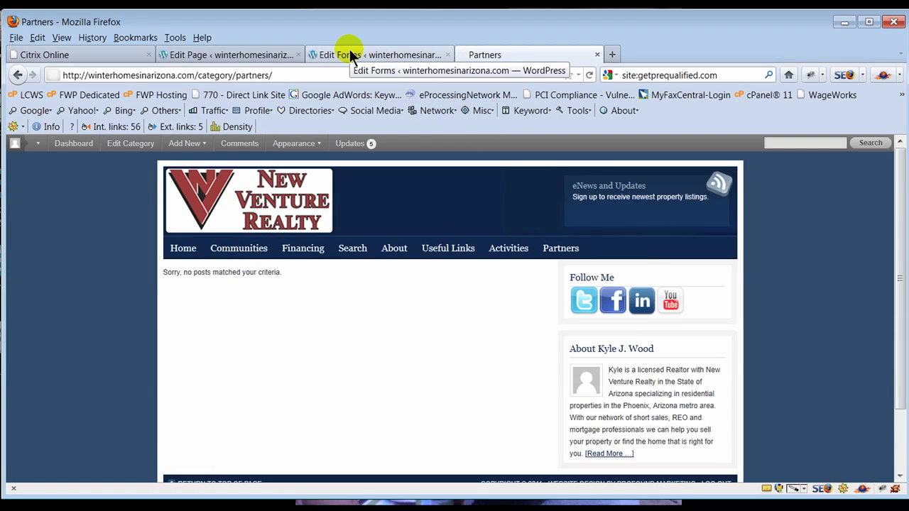
- Copy the Contact Kyle page's gravityform shortcode and open Pages > Add New in a new tab
{"action": "left_click", "coordinate": [272, 56]}
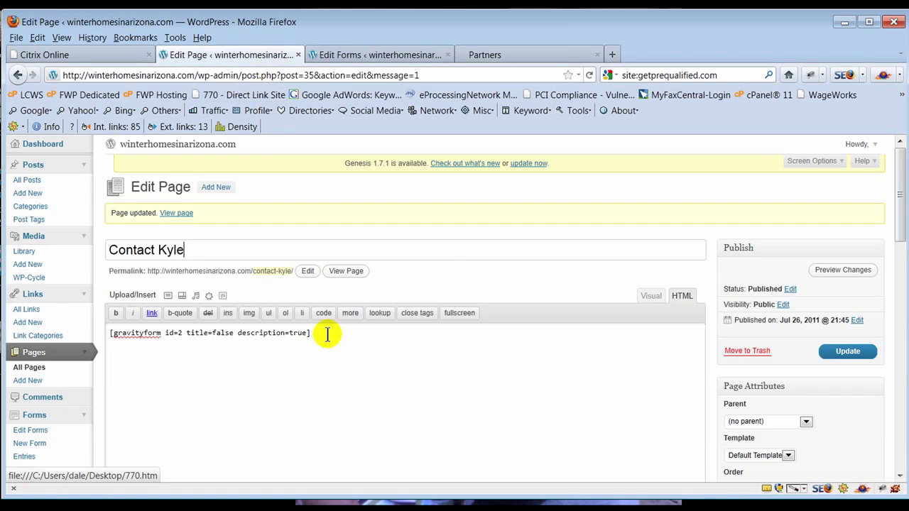
{"action": "left_click_drag", "start_coordinate": [315, 332], "coordinate": [106, 332]}
{"action": "key", "text": "ctrl+c"}
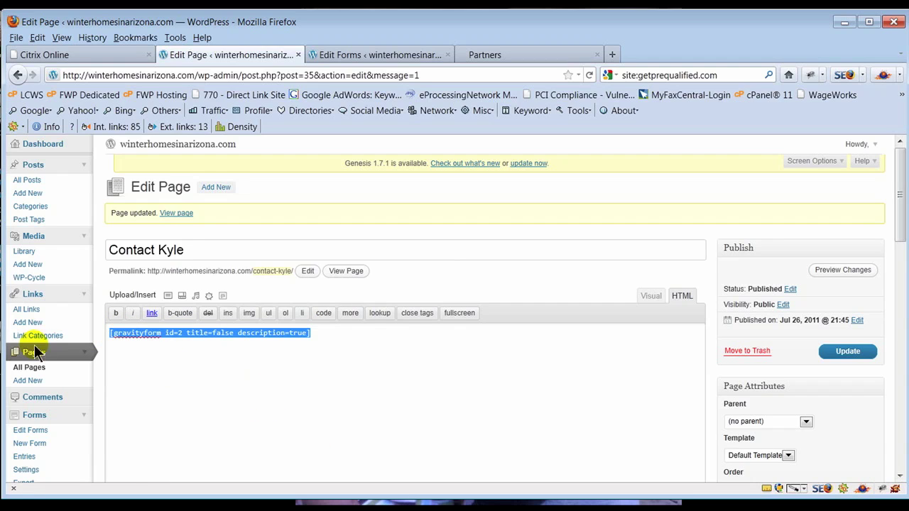
{"action": "scroll", "coordinate": [56, 336], "scroll_direction": "down", "scroll_amount": 3}
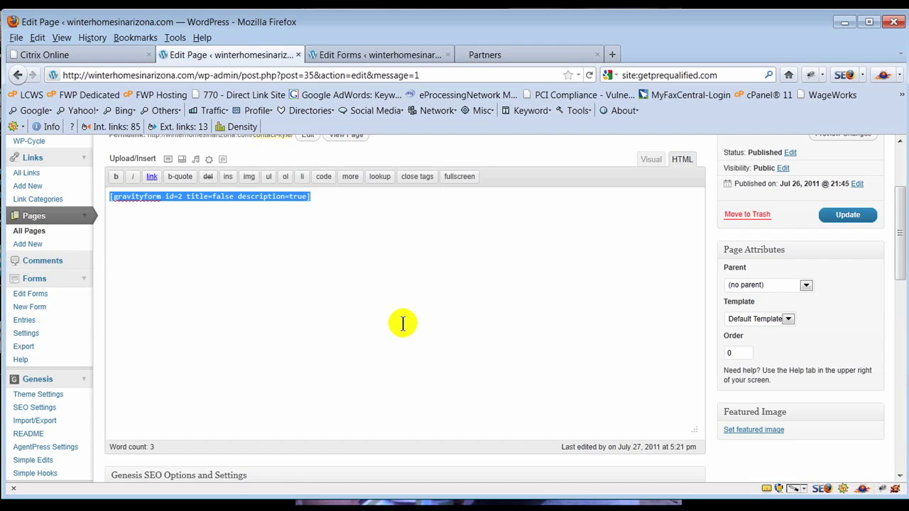
{"action": "scroll", "coordinate": [403, 324], "scroll_direction": "up", "scroll_amount": 2}
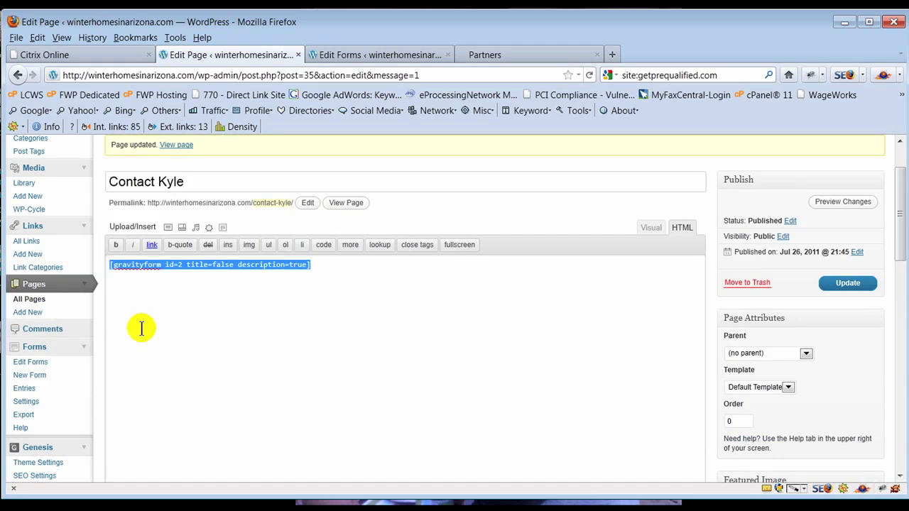
{"action": "scroll", "coordinate": [26, 305], "scroll_direction": "up", "scroll_amount": 2}
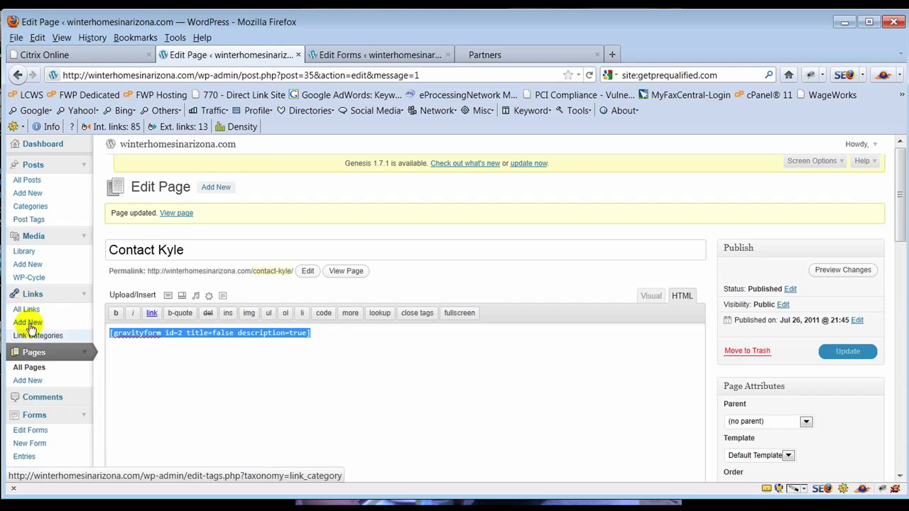
{"action": "right_click", "coordinate": [32, 381]}
{"action": "left_click", "coordinate": [84, 381]}
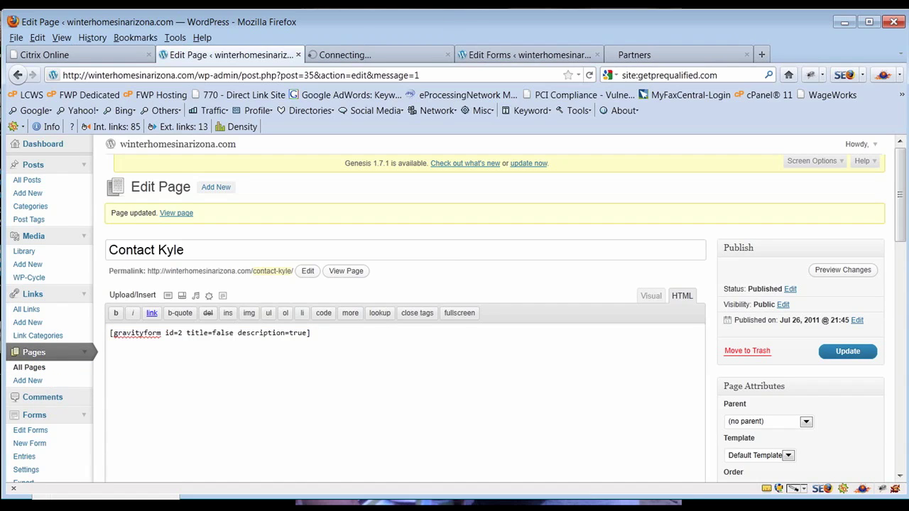
- Title the new blank page 'Test Offer'
{"action": "left_click", "coordinate": [393, 59]}
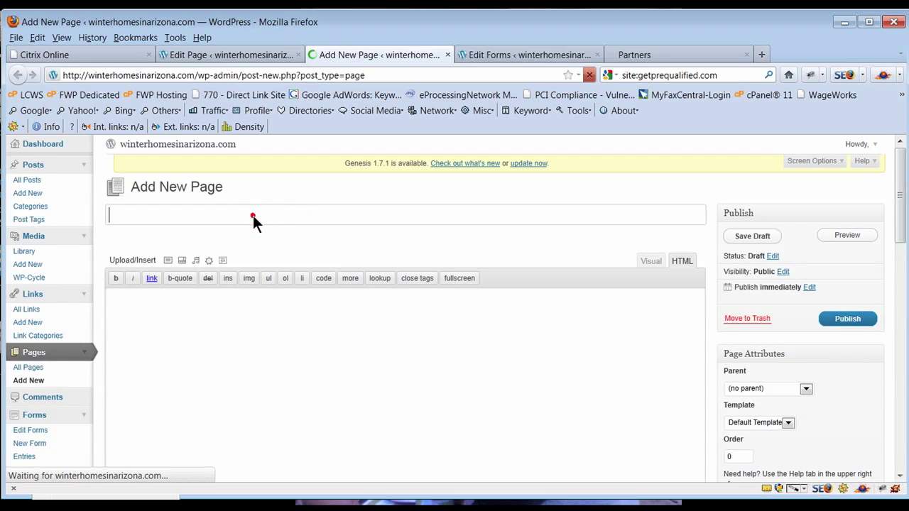
{"action": "type", "text": "TEst"}
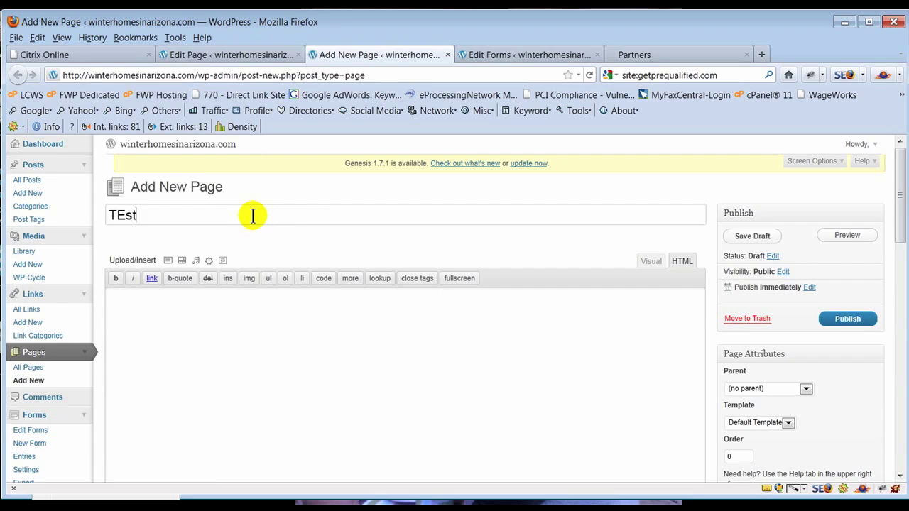
{"action": "key", "text": "BackSpace"}
{"action": "key", "text": "BackSpace"}
{"action": "key", "text": "BackSpace"}
{"action": "type", "text": "est"}
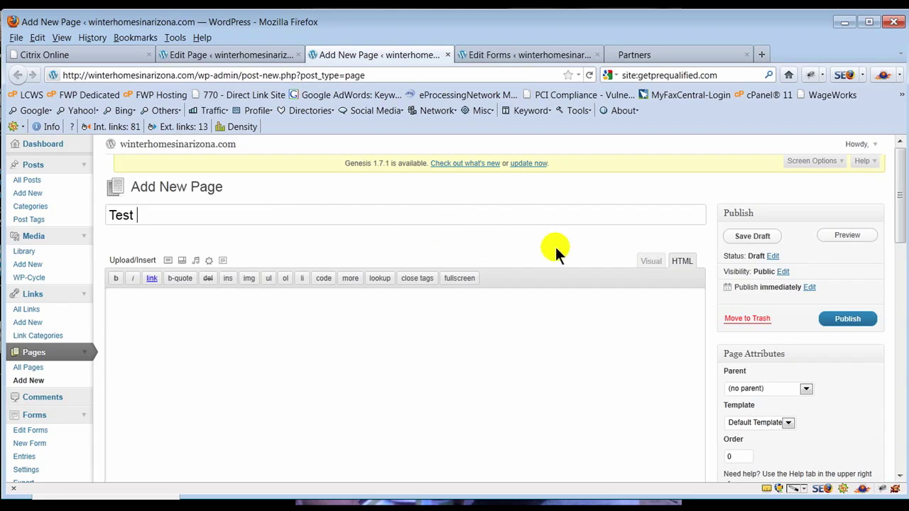
{"action": "left_click", "coordinate": [174, 214]}
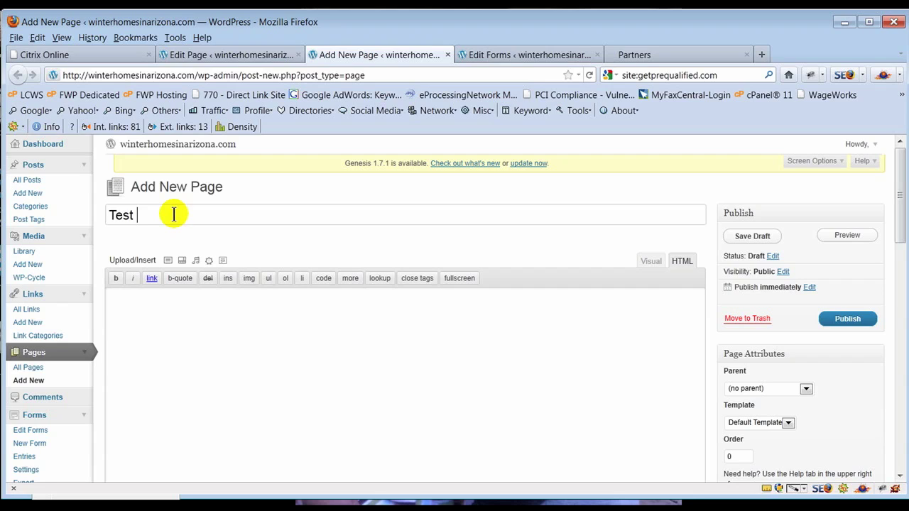
{"action": "type", "text": "Offer"}
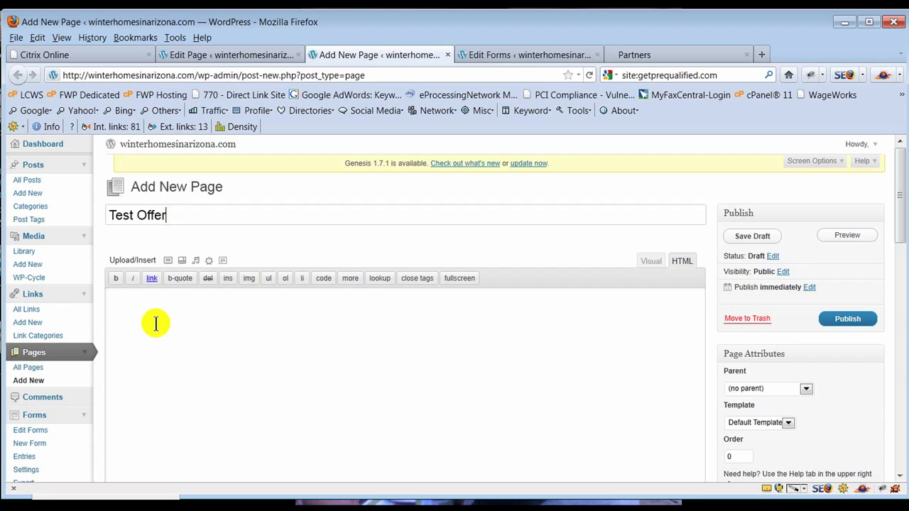
- Paste the gravityform shortcode into the content, change its id from 2 to 3, and publish
{"action": "left_click", "coordinate": [153, 310]}
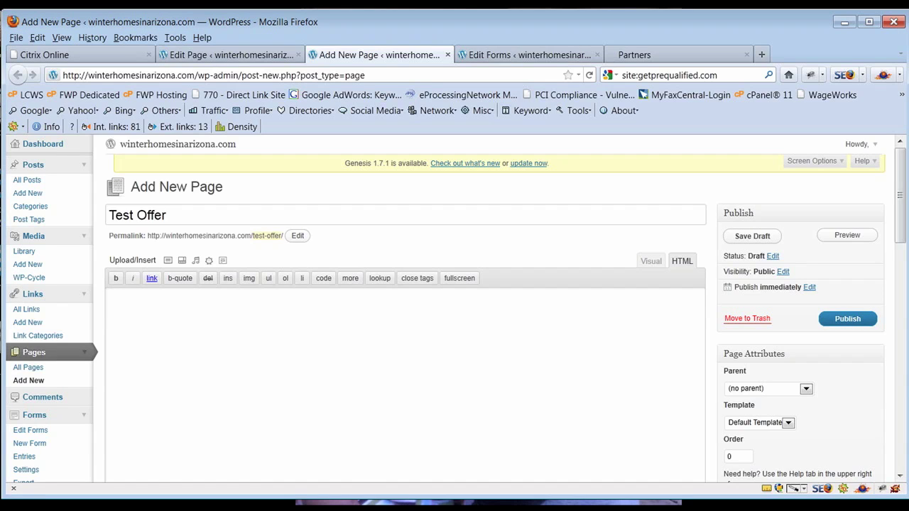
{"action": "left_click", "coordinate": [190, 316]}
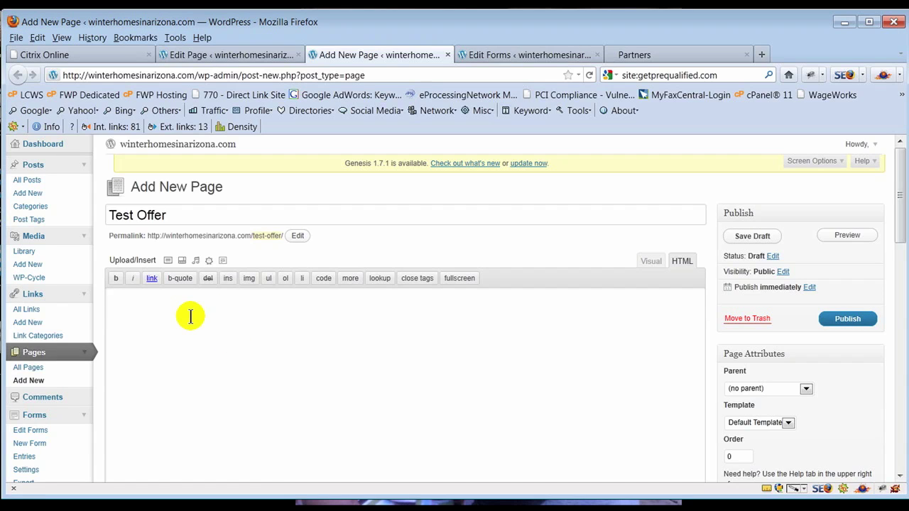
{"action": "key", "text": "ctrl+v"}
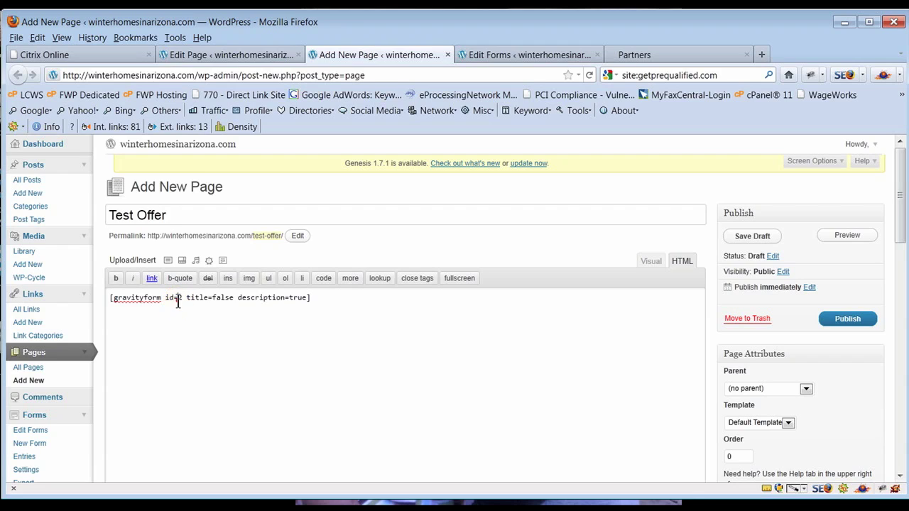
{"action": "left_click", "coordinate": [179, 298]}
{"action": "key", "text": "BackSpace"}
{"action": "type", "text": "3"}
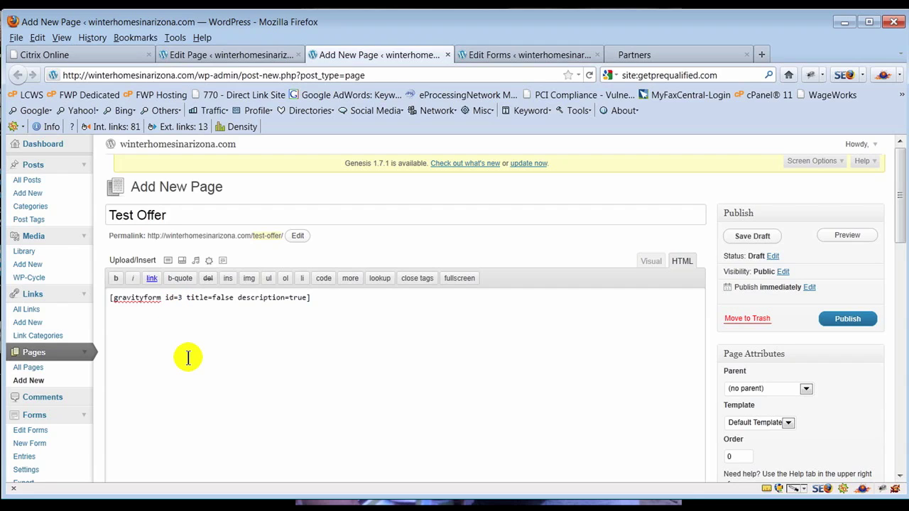
{"action": "left_click", "coordinate": [844, 318]}
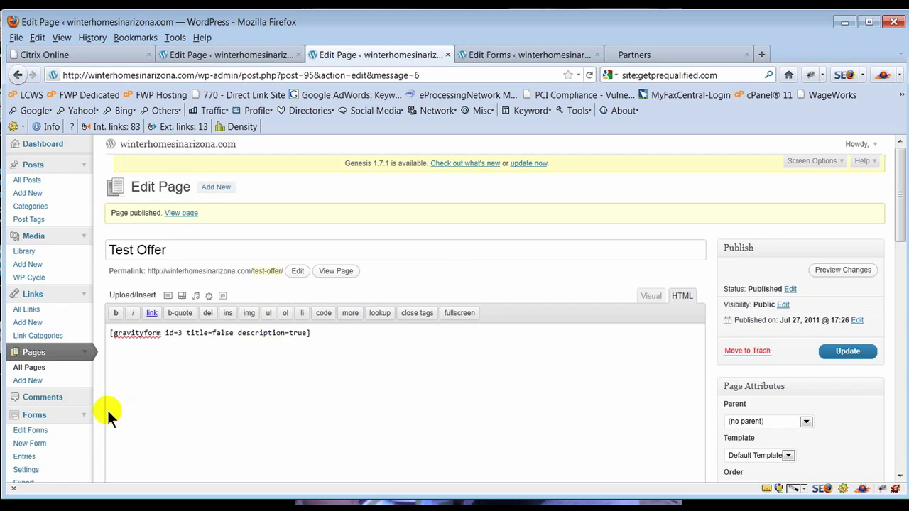
- Scroll through the published page's SEO and Genesis Layout Options, then go to Privacy Settings
{"action": "scroll", "coordinate": [102, 407], "scroll_direction": "down", "scroll_amount": 10}
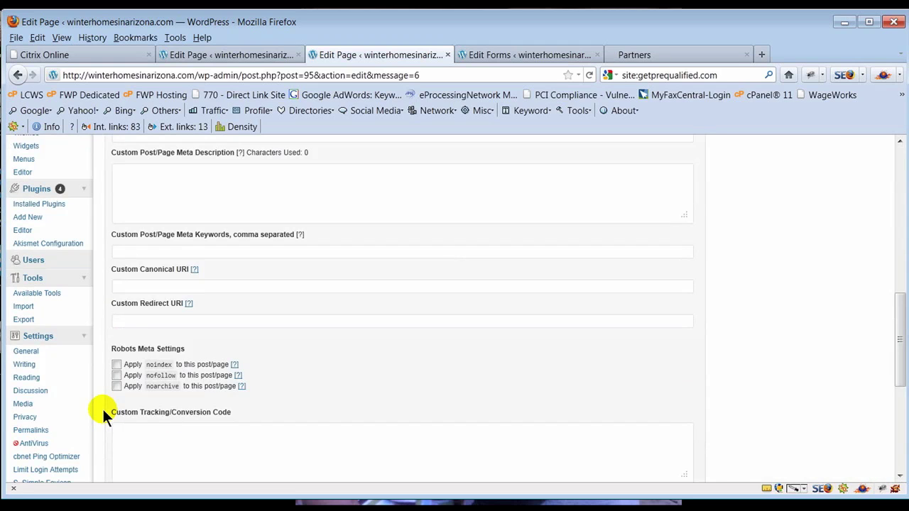
{"action": "scroll", "coordinate": [102, 407], "scroll_direction": "down", "scroll_amount": 3}
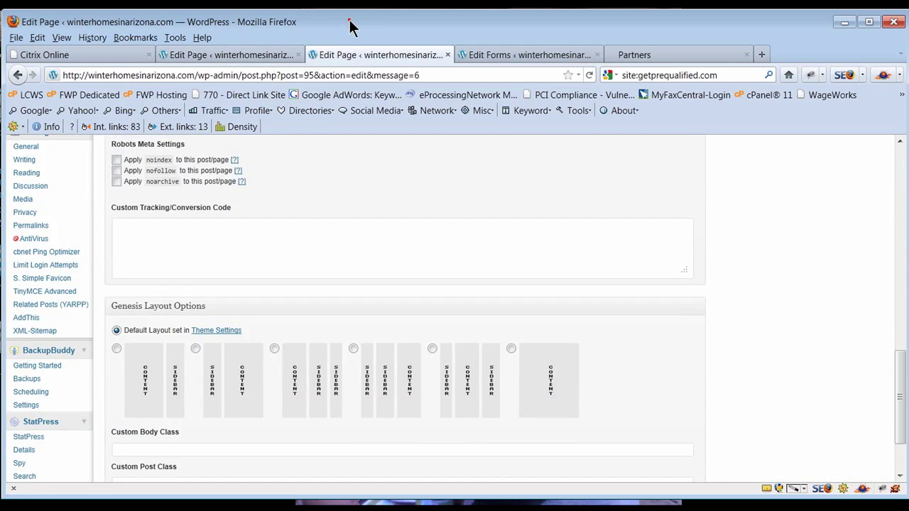
{"action": "left_click_drag", "start_coordinate": [348, 24], "coordinate": [270, 24]}
{"action": "scroll", "coordinate": [4, 352], "scroll_direction": "down", "scroll_amount": 2}
{"action": "scroll", "coordinate": [4, 352], "scroll_direction": "down", "scroll_amount": 1}
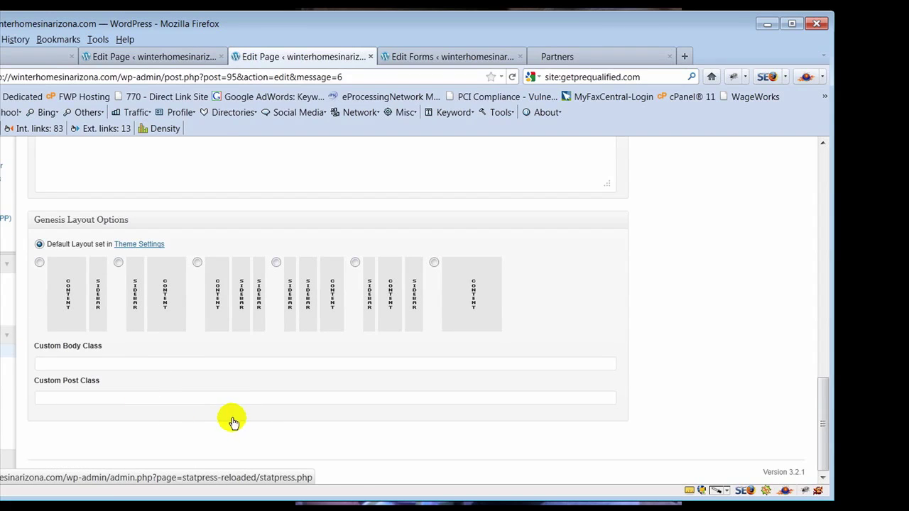
{"action": "scroll", "coordinate": [280, 410], "scroll_direction": "up", "scroll_amount": 3}
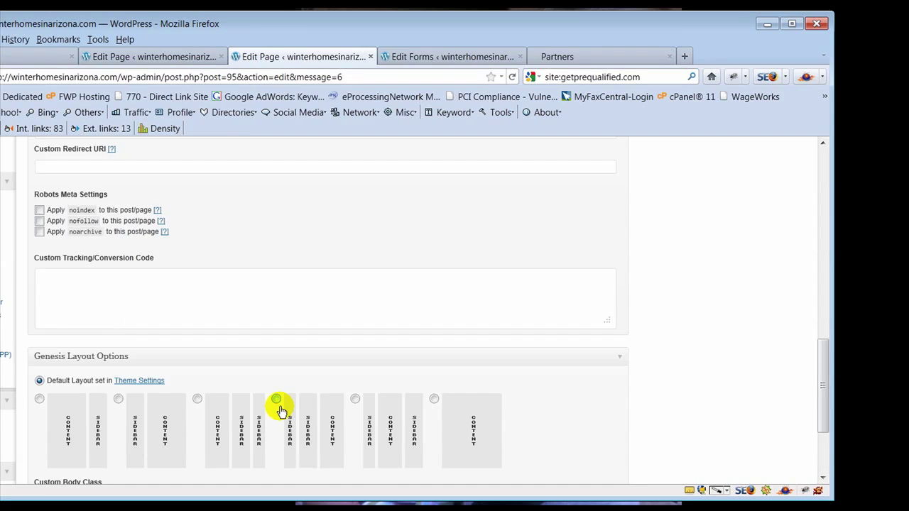
{"action": "left_click", "coordinate": [6, 263]}
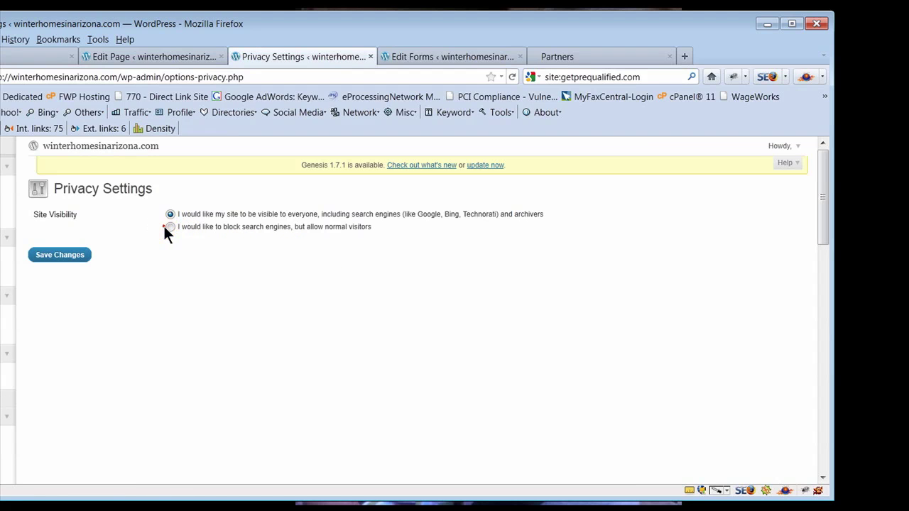
- Save Site Visibility as blocking search engines, then maximize the browser window
{"action": "left_click", "coordinate": [169, 226]}
{"action": "left_click", "coordinate": [77, 254]}
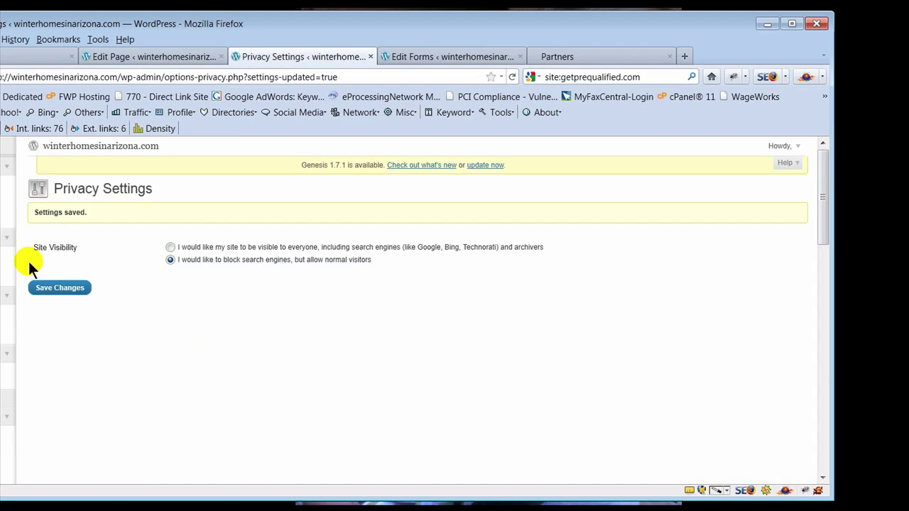
{"action": "left_click_drag", "start_coordinate": [194, 13], "coordinate": [319, 12]}
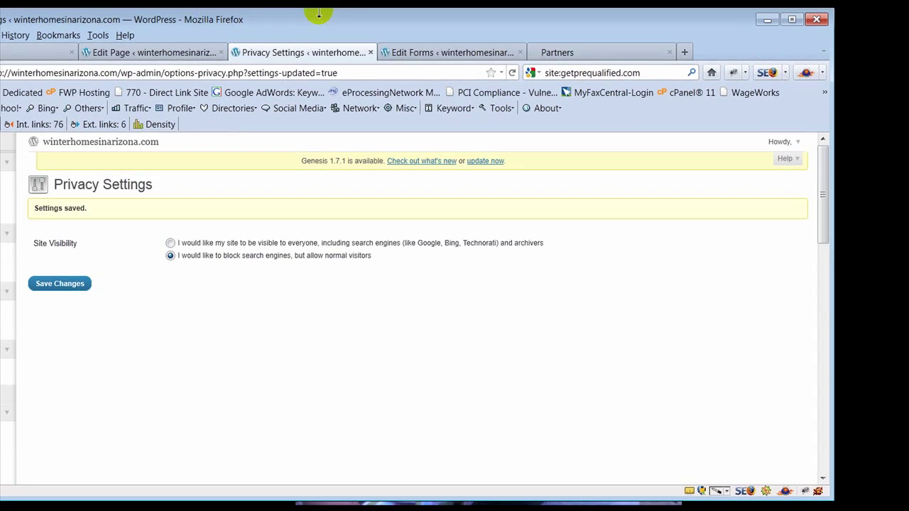
{"action": "double_click", "coordinate": [386, 21]}
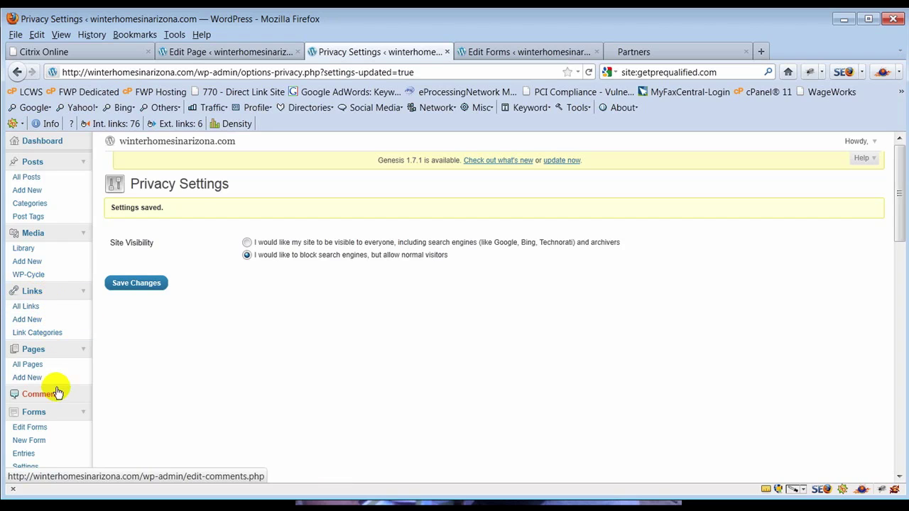
- Open the Edit Forms list showing the single Contact Kyle about Phoenix Real Estate form
{"action": "left_click", "coordinate": [36, 444]}
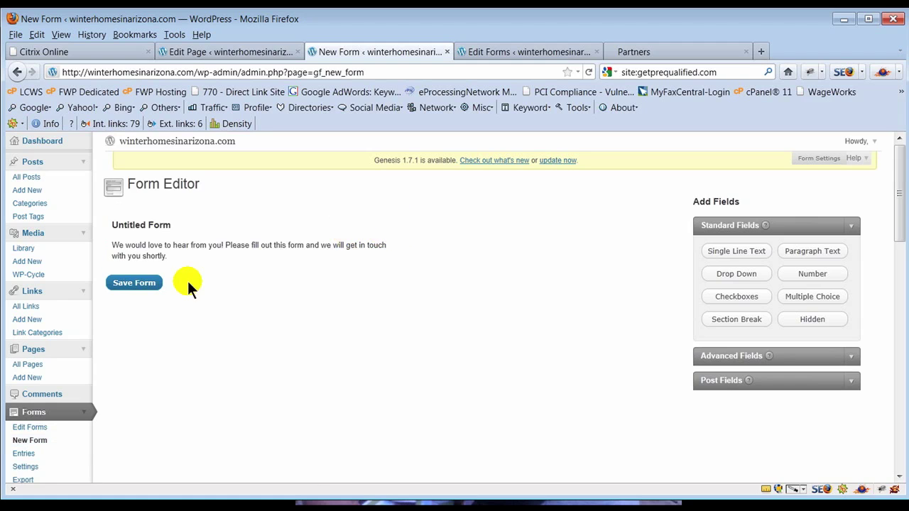
{"action": "left_click", "coordinate": [29, 428]}
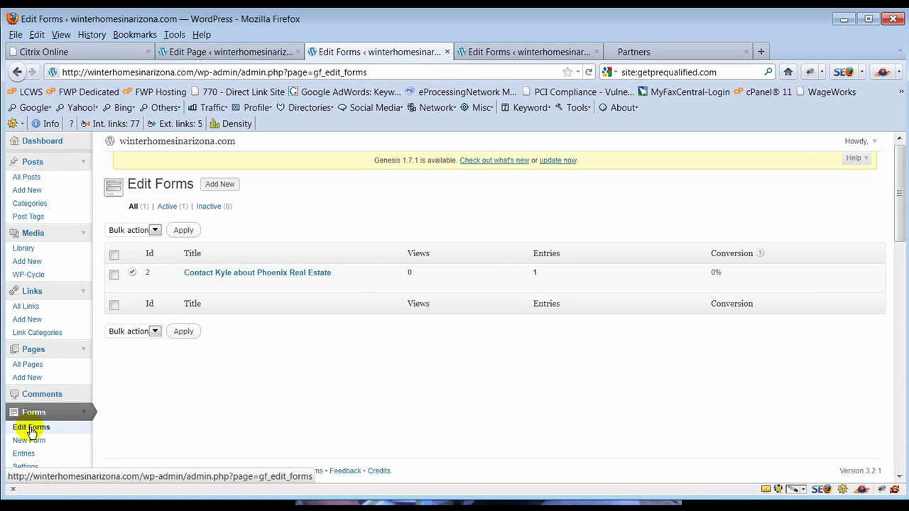
{"action": "mouse_move", "coordinate": [284, 282]}
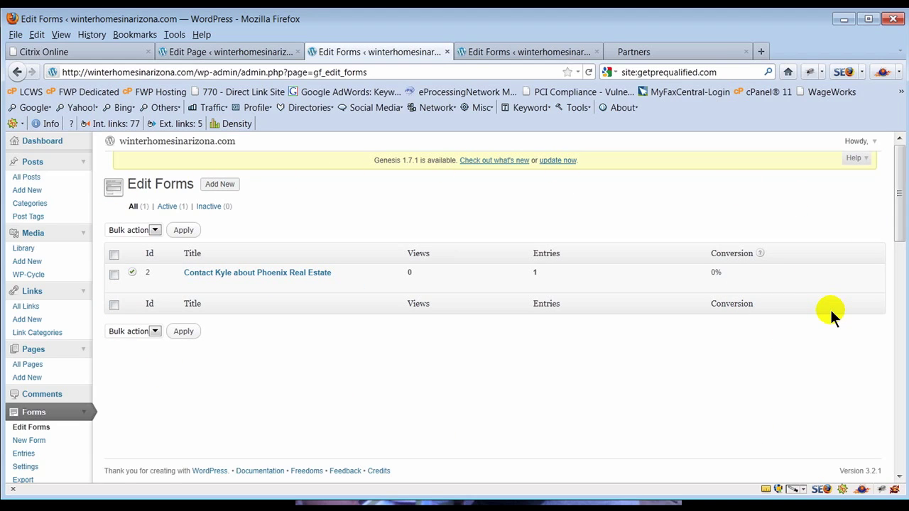
{"action": "mouse_move", "coordinate": [826, 250]}
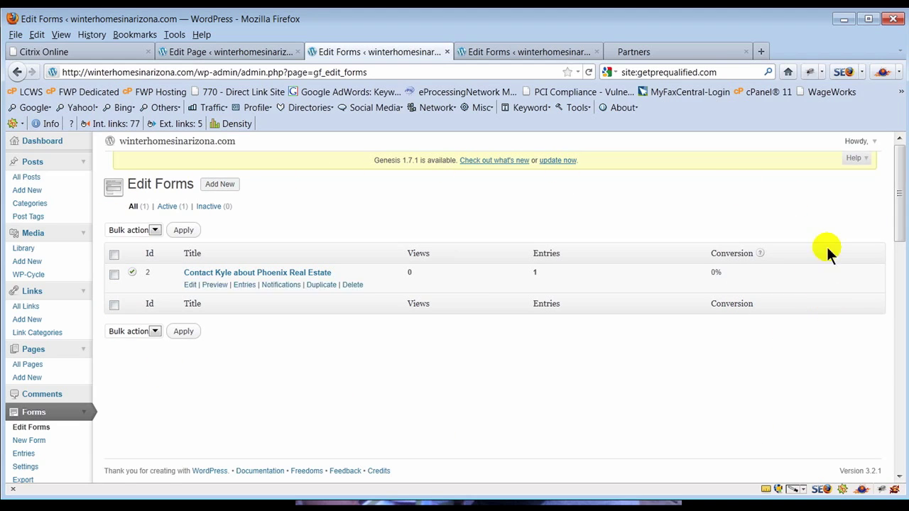
{"action": "left_click", "coordinate": [242, 285]}
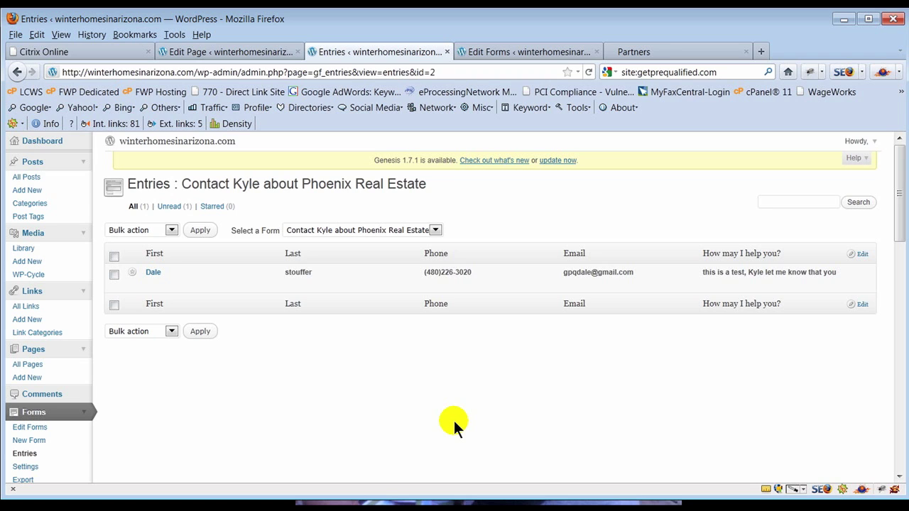
{"action": "left_click", "coordinate": [27, 429]}
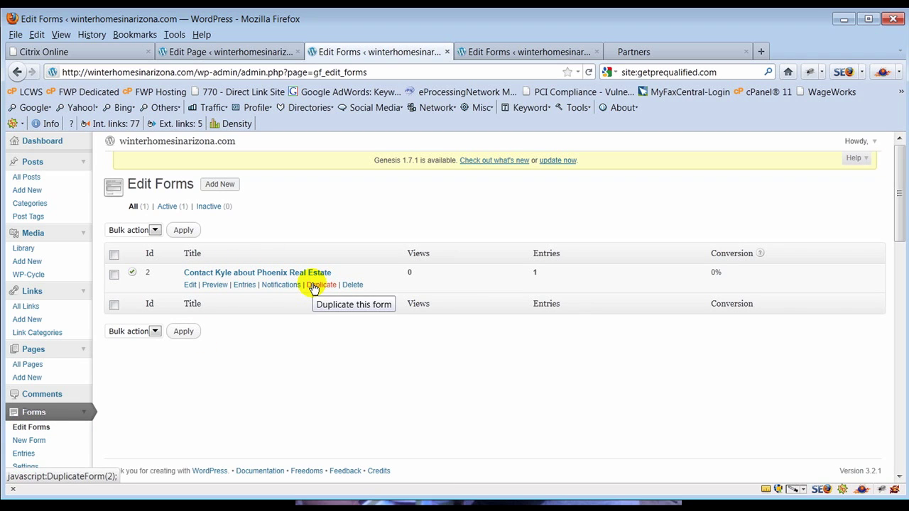
- Duplicate the Phoenix Real Estate contact form and open the copy for editing
{"action": "left_click", "coordinate": [314, 286]}
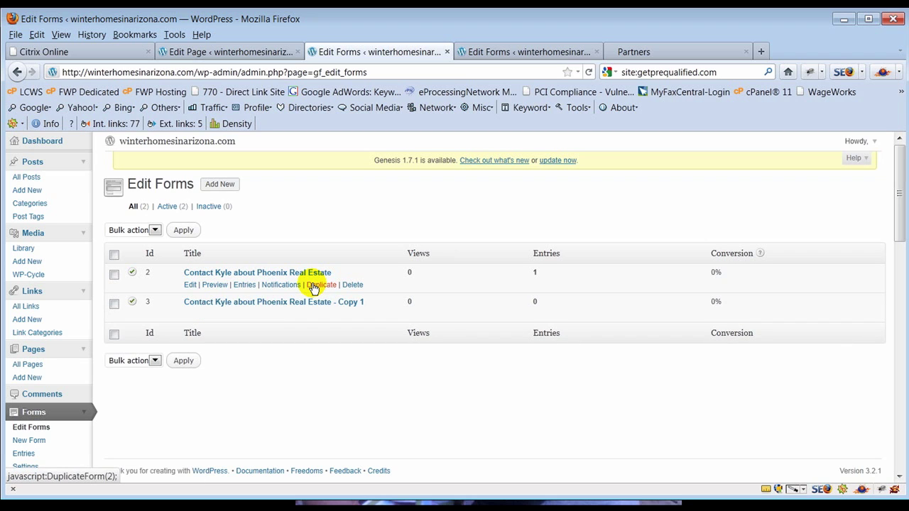
{"action": "mouse_move", "coordinate": [187, 304]}
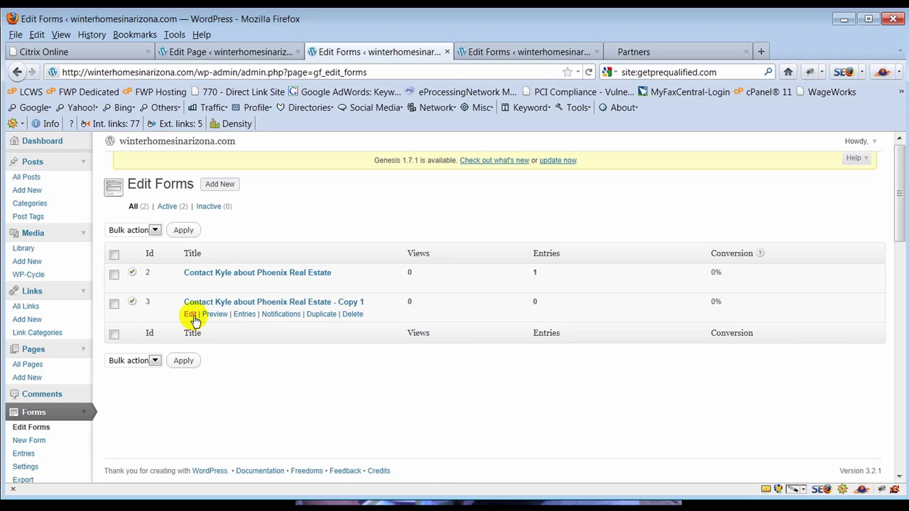
{"action": "left_click", "coordinate": [188, 315]}
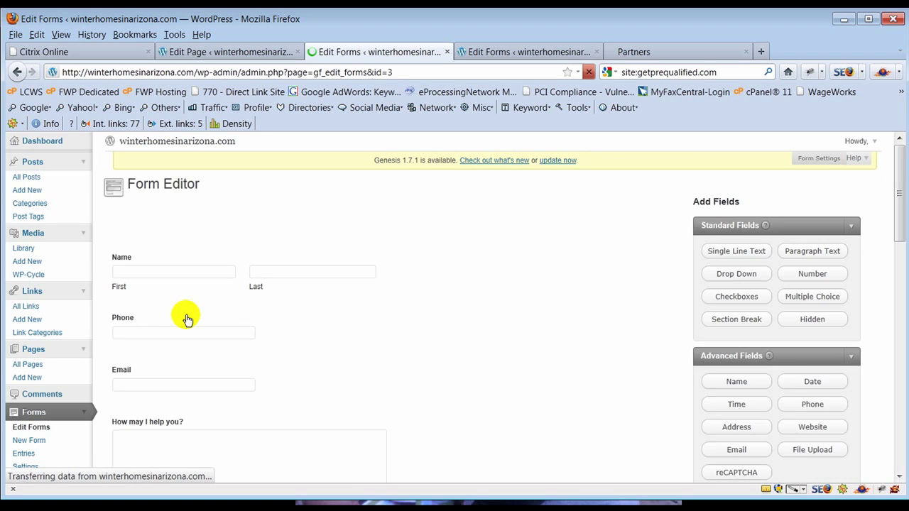
- Retitle the copy 'This is a test offer from Kyle' and update the form
{"action": "mouse_move", "coordinate": [300, 225]}
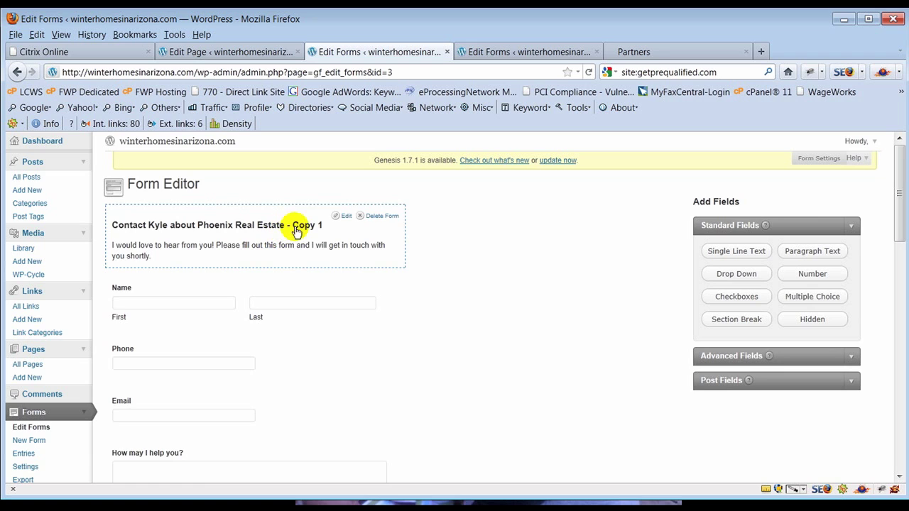
{"action": "left_click", "coordinate": [344, 215]}
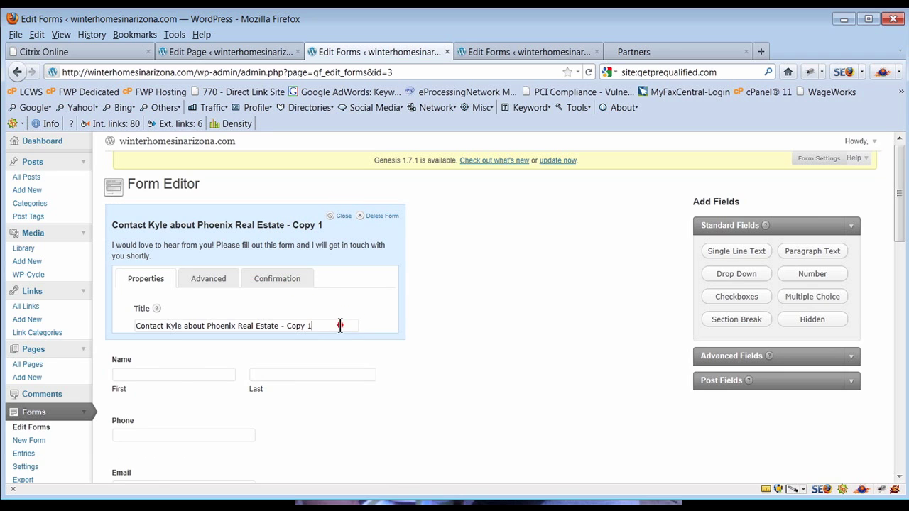
{"action": "left_click_drag", "start_coordinate": [336, 327], "coordinate": [120, 329]}
{"action": "type", "text": "T"}
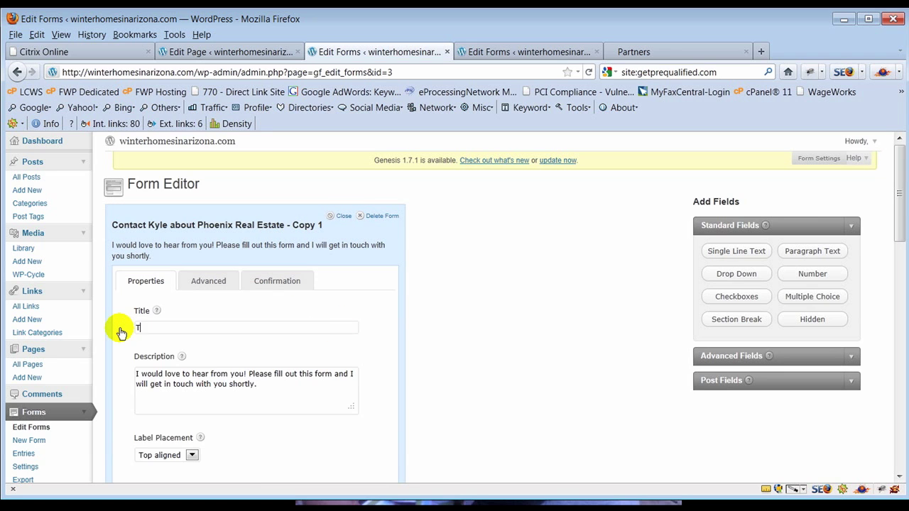
{"action": "type", "text": "his is a t"}
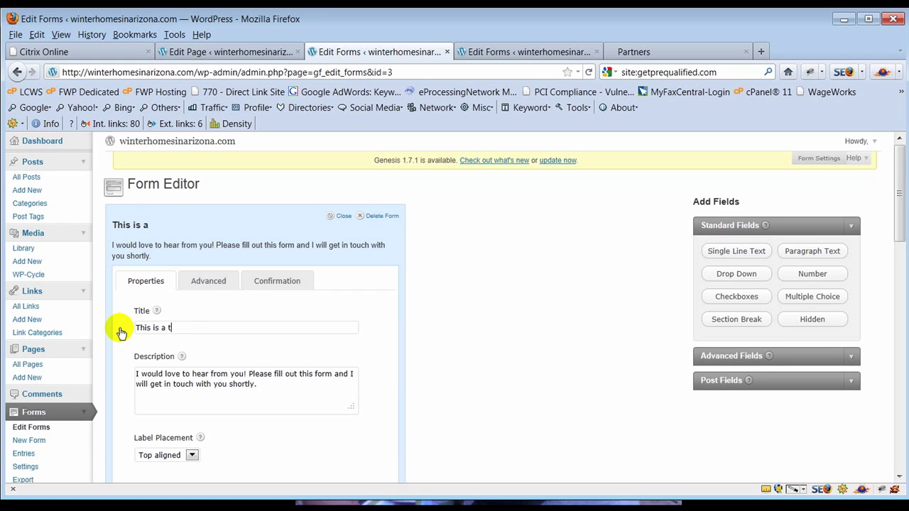
{"action": "type", "text": "est offer from Kyle"}
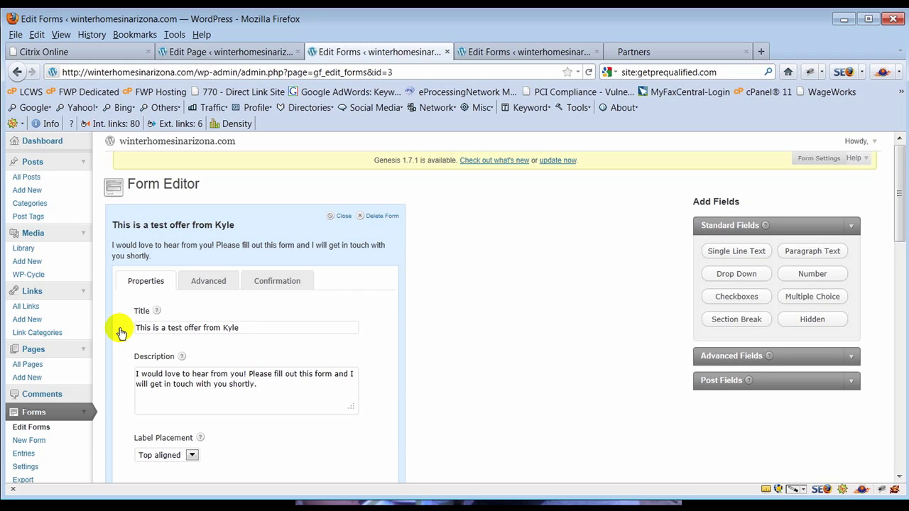
{"action": "scroll", "coordinate": [440, 330], "scroll_direction": "down", "scroll_amount": 5}
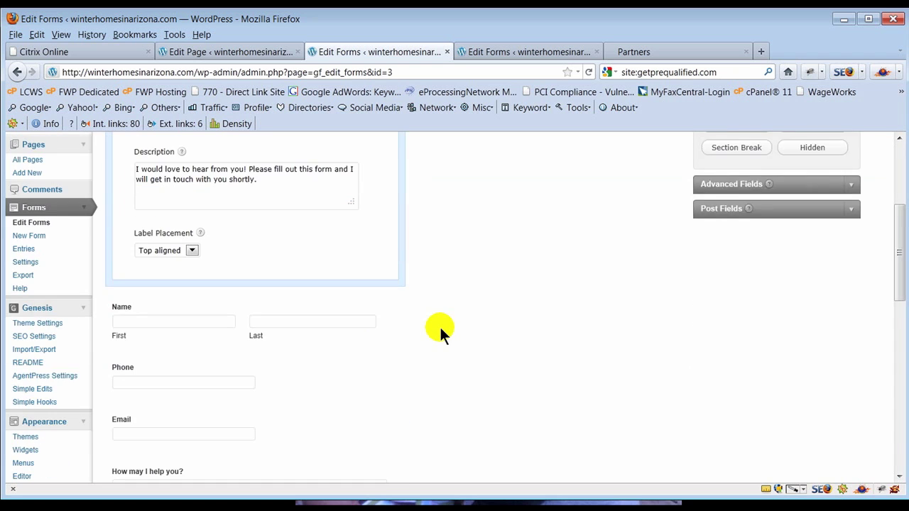
{"action": "scroll", "coordinate": [439, 325], "scroll_direction": "down", "scroll_amount": 6}
{"action": "scroll", "coordinate": [439, 326], "scroll_direction": "up", "scroll_amount": 9}
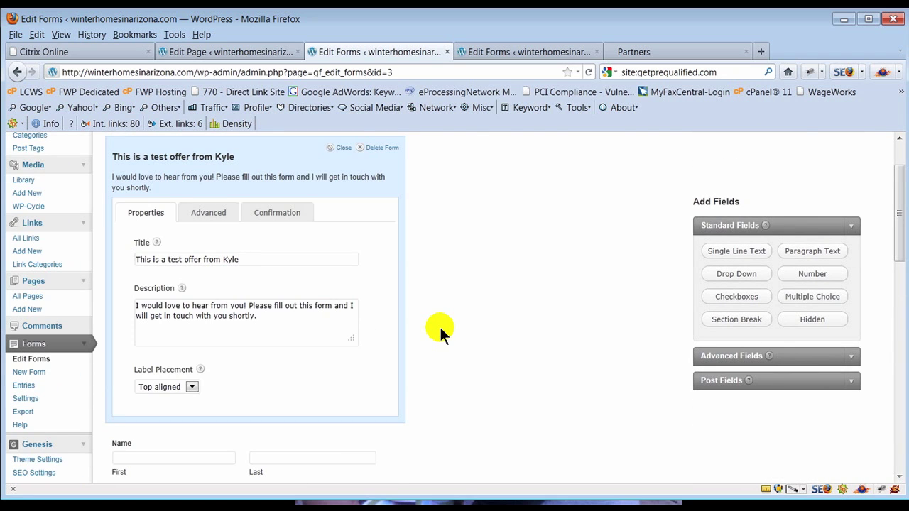
{"action": "scroll", "coordinate": [440, 325], "scroll_direction": "down", "scroll_amount": 8}
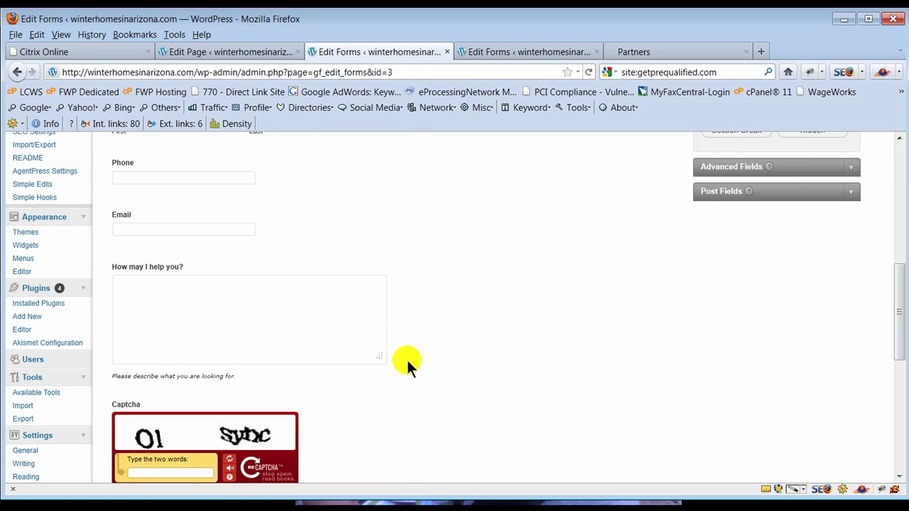
{"action": "scroll", "coordinate": [522, 383], "scroll_direction": "down", "scroll_amount": 5}
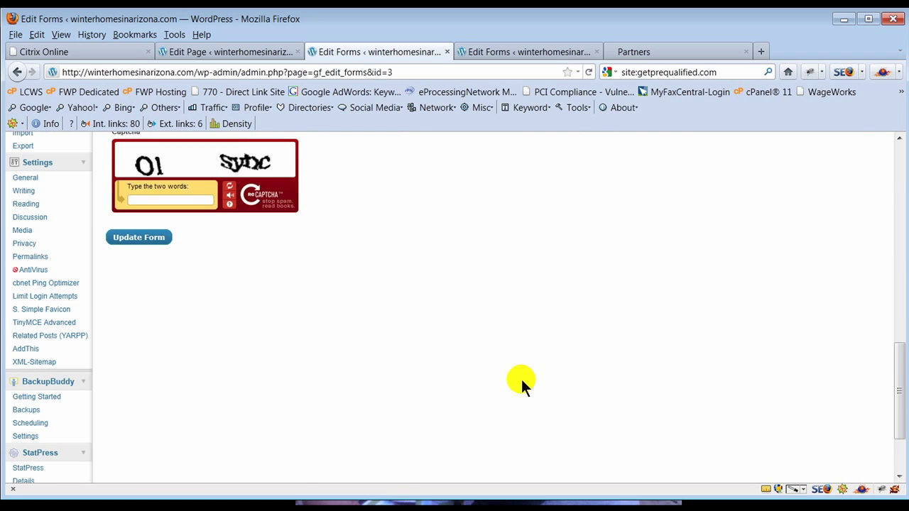
{"action": "left_click", "coordinate": [124, 239]}
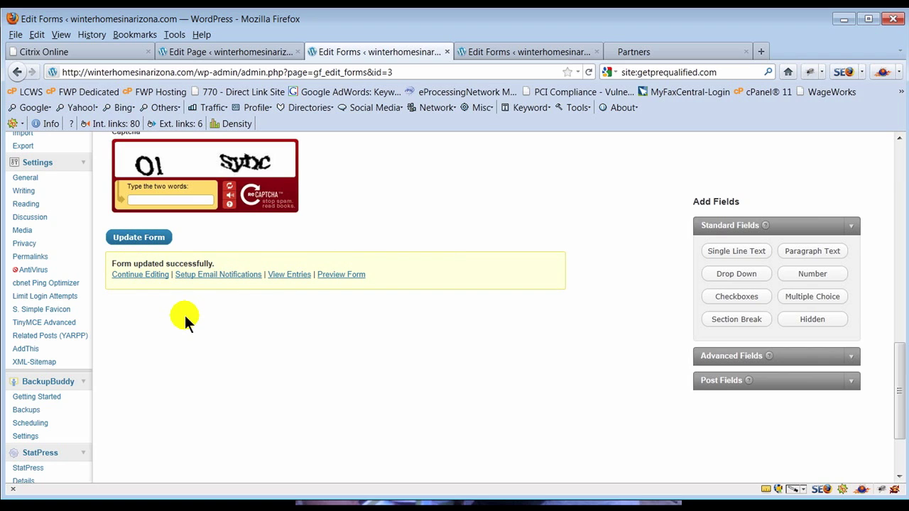
{"action": "left_click", "coordinate": [675, 54]}
- Visit the site's home page, then go to the Appearance > Menus settings
{"action": "left_click", "coordinate": [173, 248]}
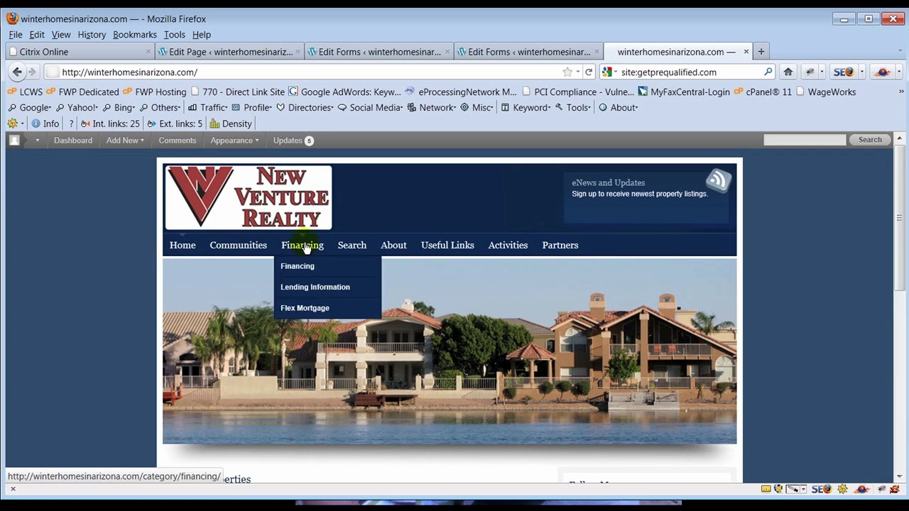
{"action": "mouse_move", "coordinate": [499, 252]}
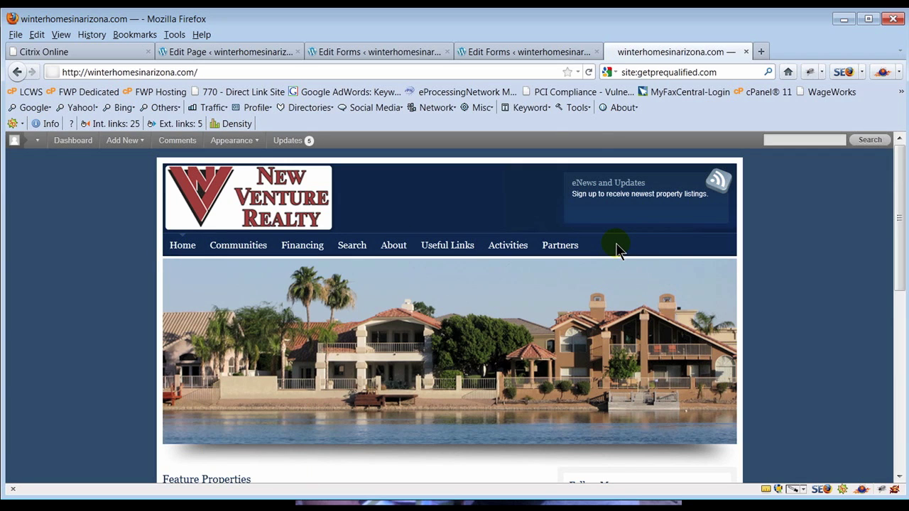
{"action": "left_click", "coordinate": [478, 53]}
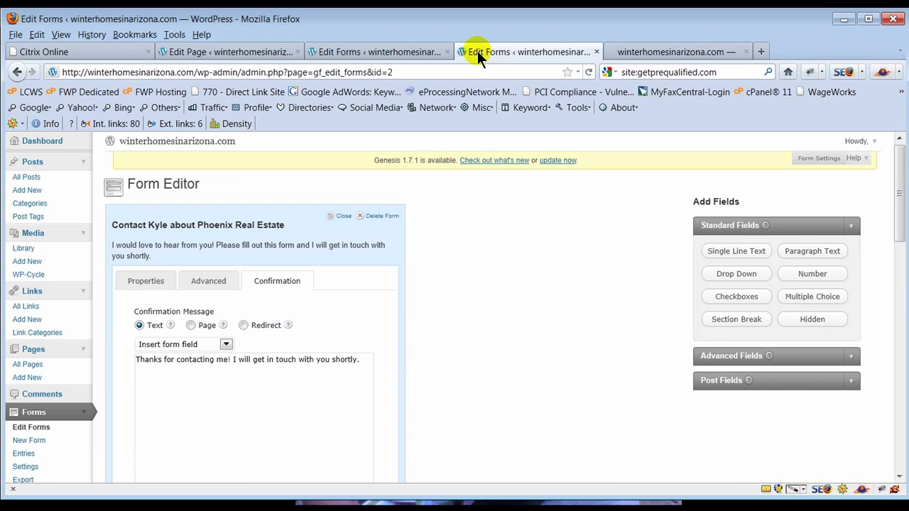
{"action": "scroll", "coordinate": [109, 382], "scroll_direction": "down", "scroll_amount": 10}
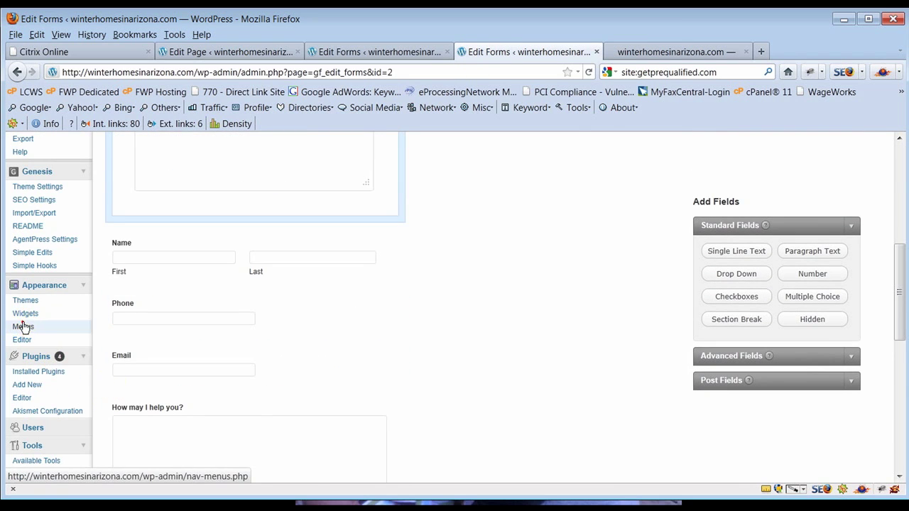
{"action": "left_click", "coordinate": [23, 327]}
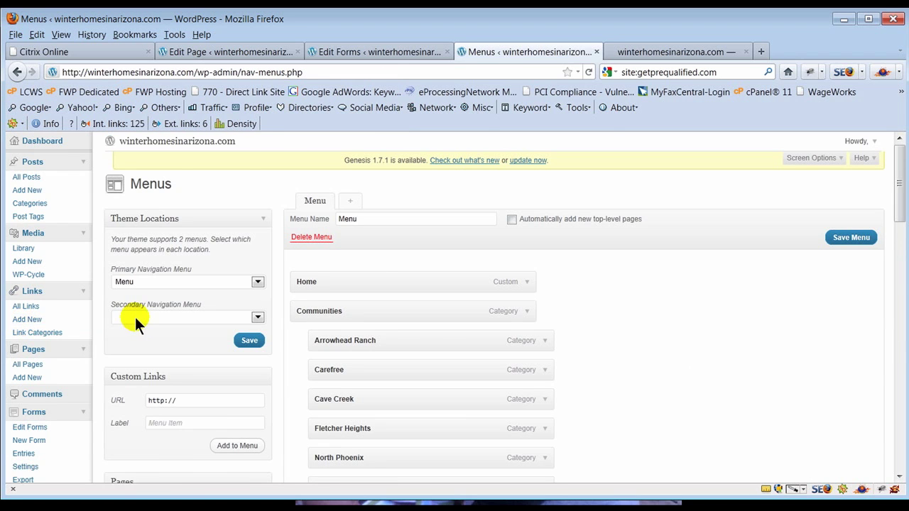
- Add the Test Offer page to the main menu and save the menu
{"action": "scroll", "coordinate": [135, 321], "scroll_direction": "down", "scroll_amount": 4}
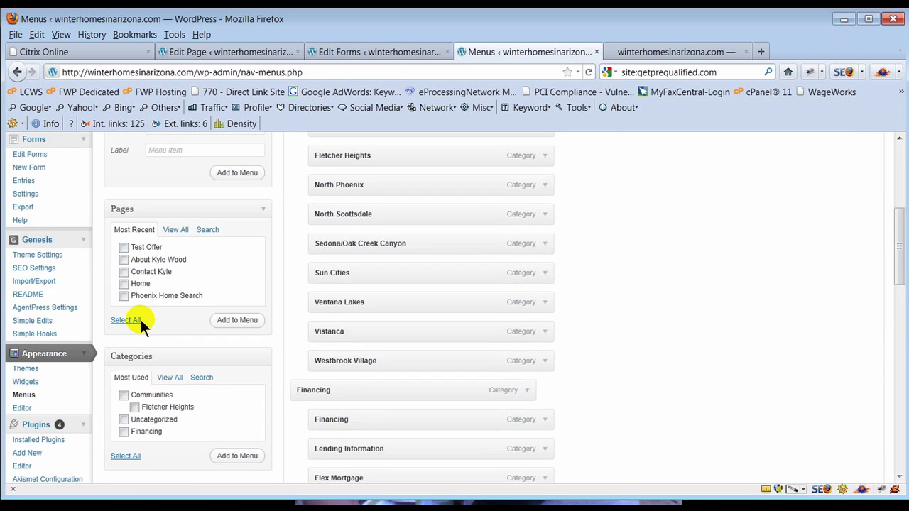
{"action": "left_click", "coordinate": [124, 247]}
{"action": "left_click", "coordinate": [235, 323]}
{"action": "left_click_drag", "start_coordinate": [900, 222], "coordinate": [900, 415]}
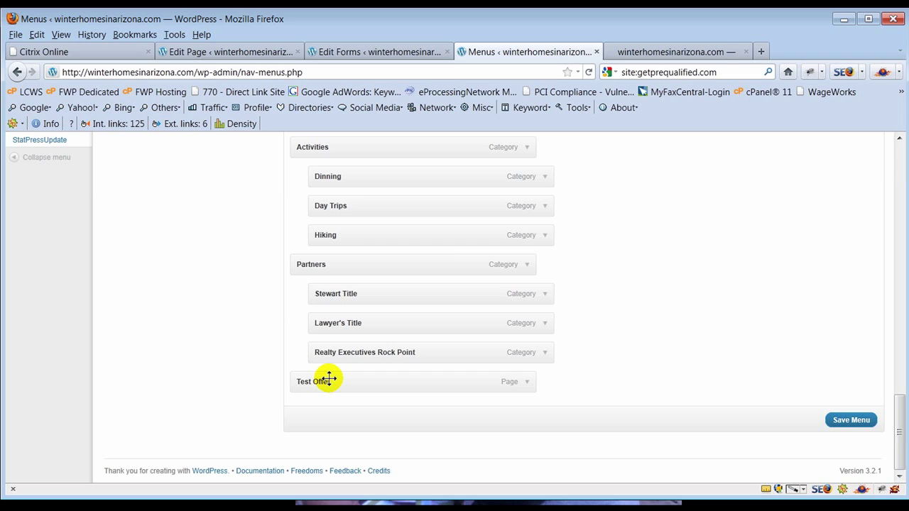
{"action": "left_click", "coordinate": [851, 420]}
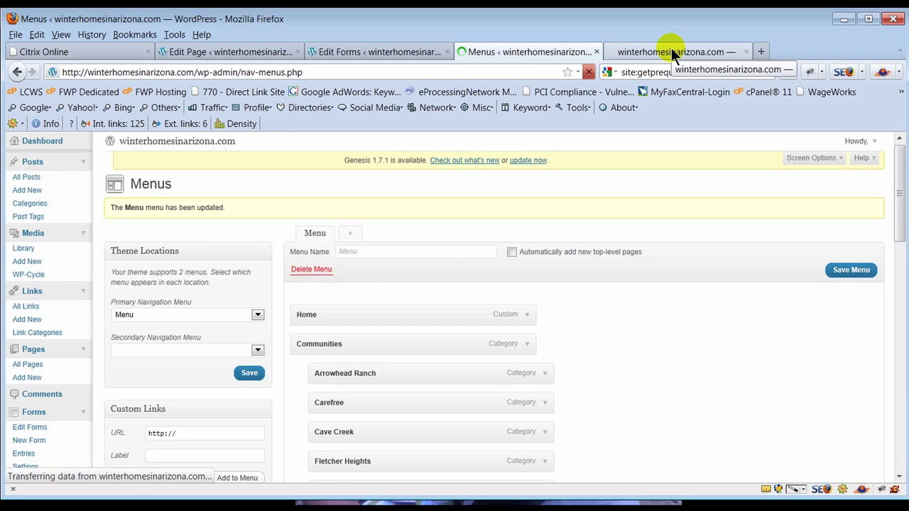
- Reload the live site, open the new Test Offer menu link, and review its form
{"action": "left_click", "coordinate": [671, 51]}
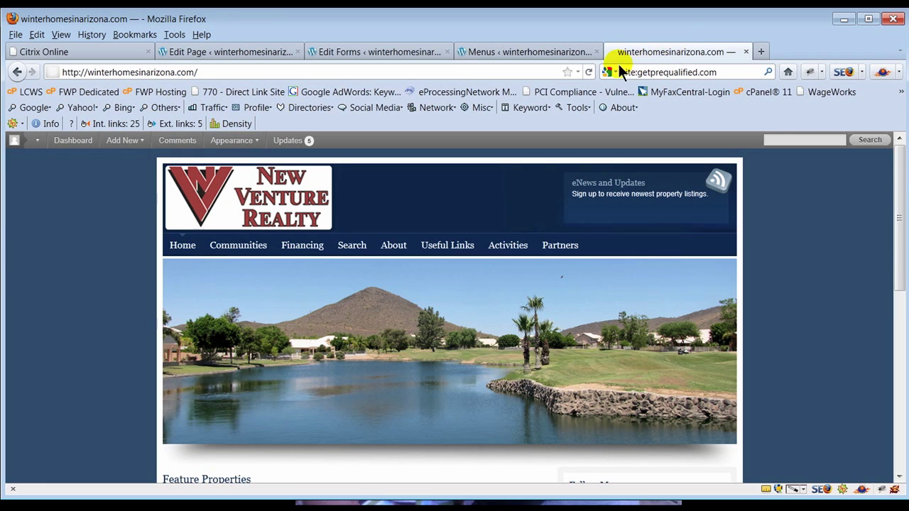
{"action": "left_click", "coordinate": [591, 72]}
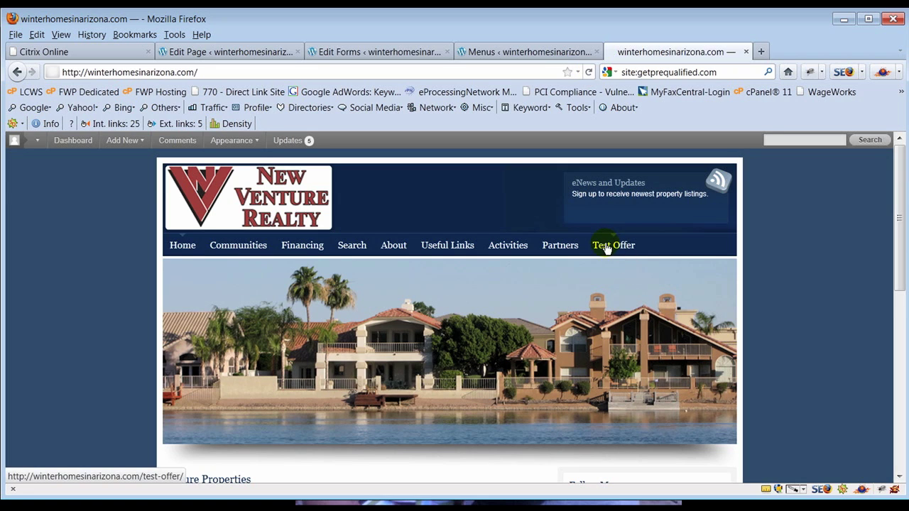
{"action": "left_click", "coordinate": [606, 247]}
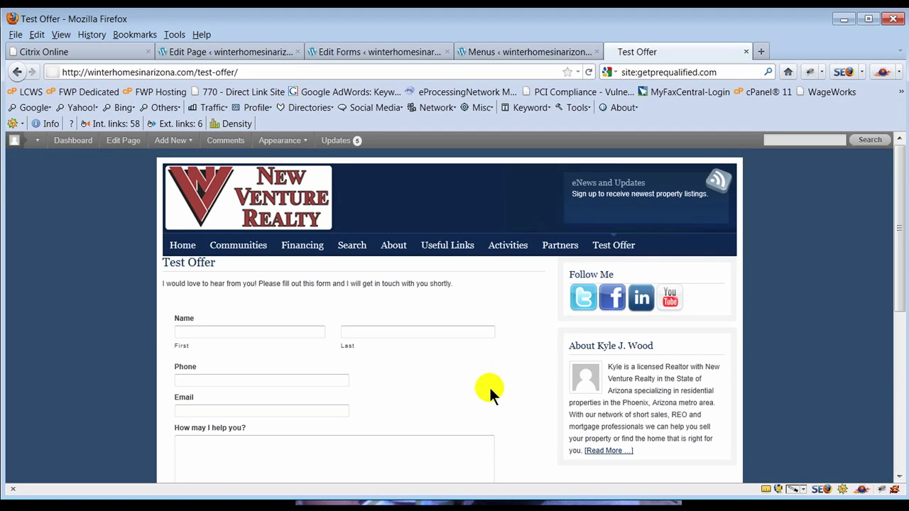
{"action": "scroll", "coordinate": [490, 389], "scroll_direction": "down", "scroll_amount": 3}
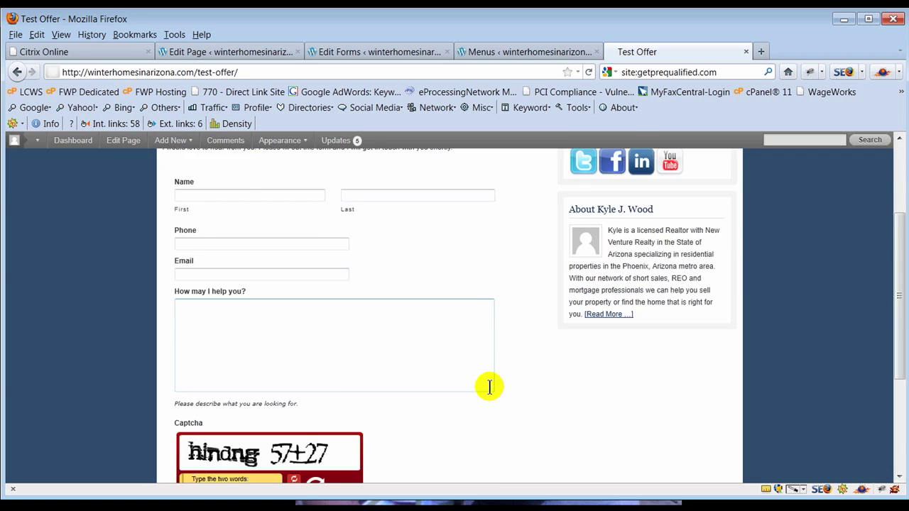
{"action": "scroll", "coordinate": [490, 387], "scroll_direction": "up", "scroll_amount": 3}
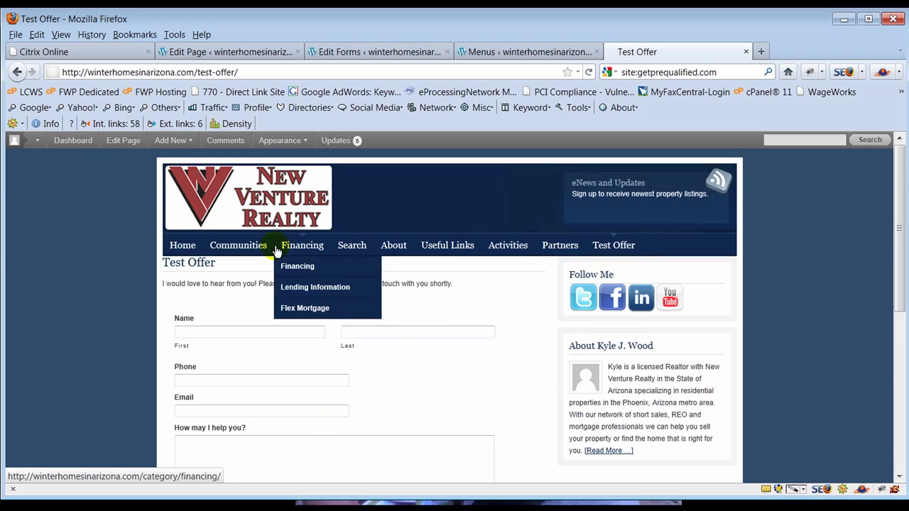
{"action": "mouse_move", "coordinate": [236, 243]}
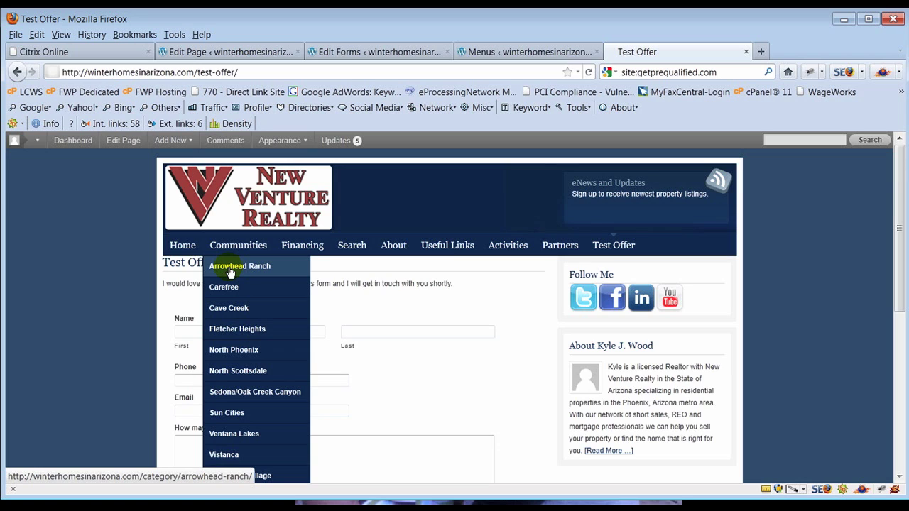
{"action": "left_click", "coordinate": [490, 50]}
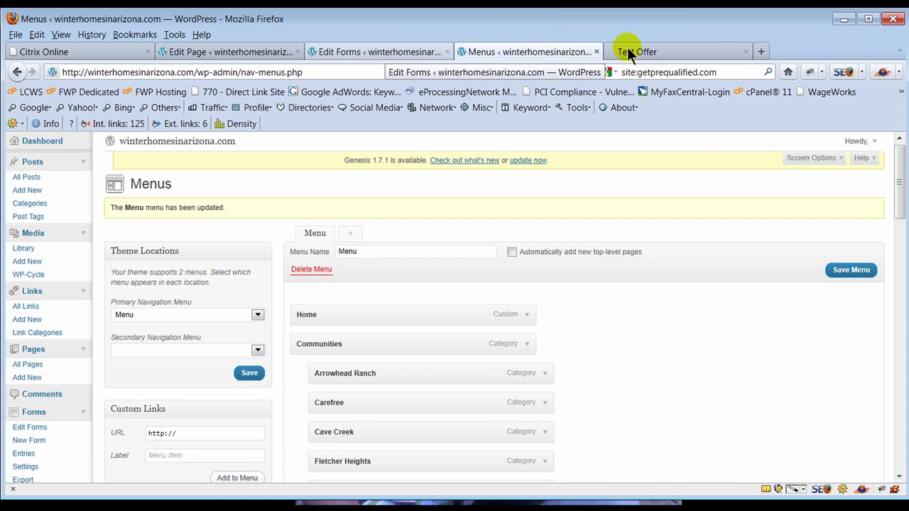
- Start a new post 'THis is a test blog post' with a sentence about demonstrating forms in blogs
{"action": "left_click", "coordinate": [596, 52]}
{"action": "left_click", "coordinate": [347, 54]}
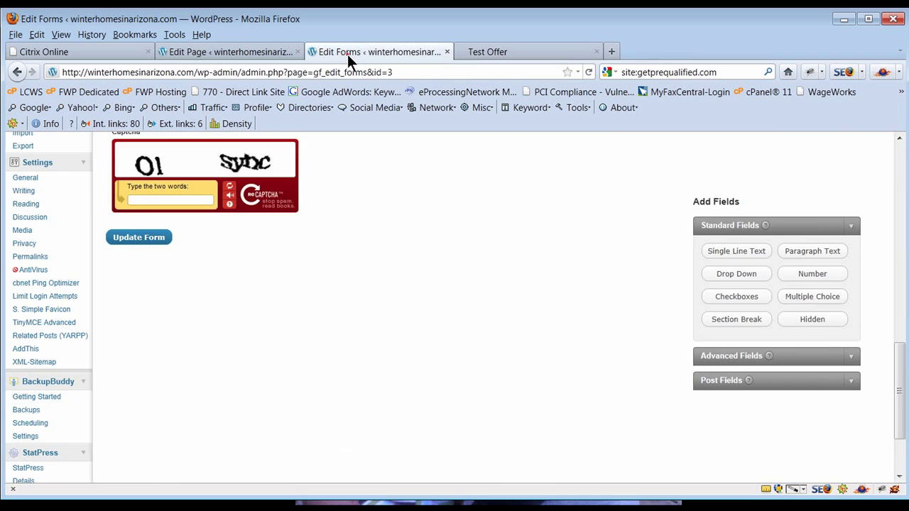
{"action": "scroll", "coordinate": [343, 383], "scroll_direction": "up", "scroll_amount": 15}
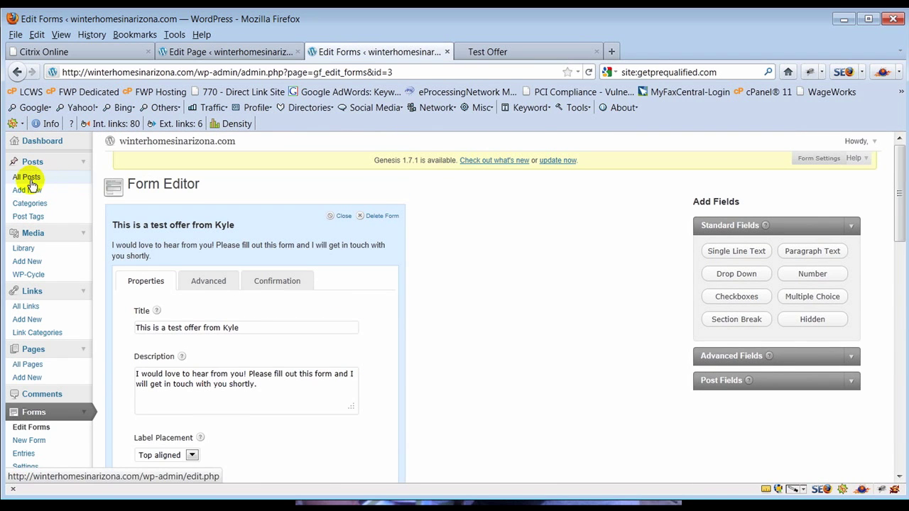
{"action": "left_click", "coordinate": [23, 189]}
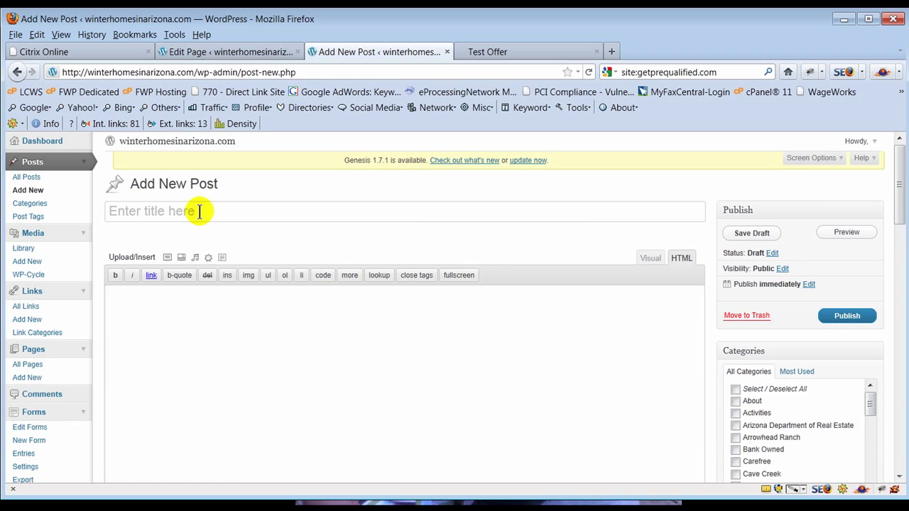
{"action": "type", "text": "THis is a"}
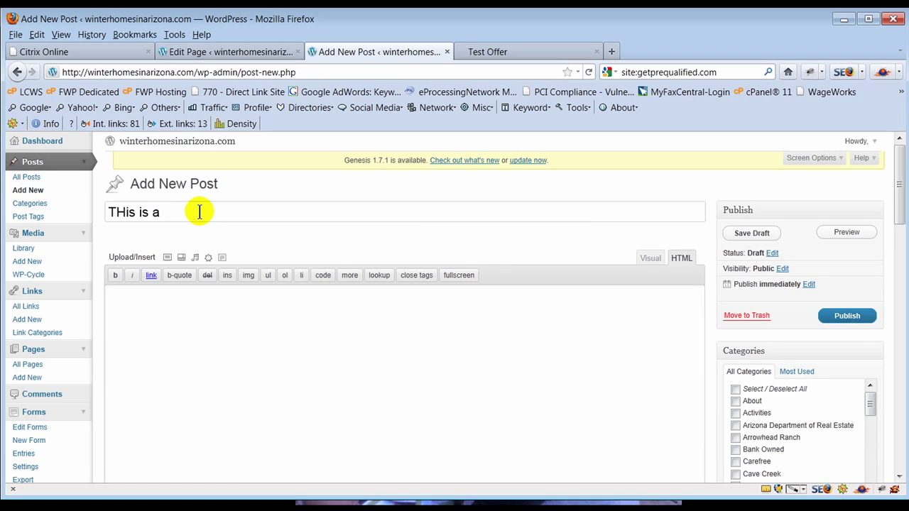
{"action": "type", "text": " test blog post"}
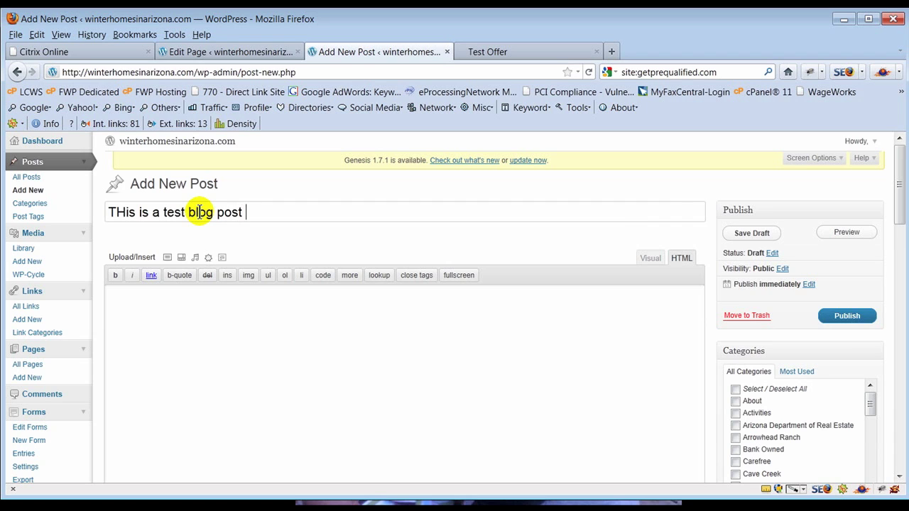
{"action": "key", "text": "Tab"}
{"action": "type", "text": "We are"}
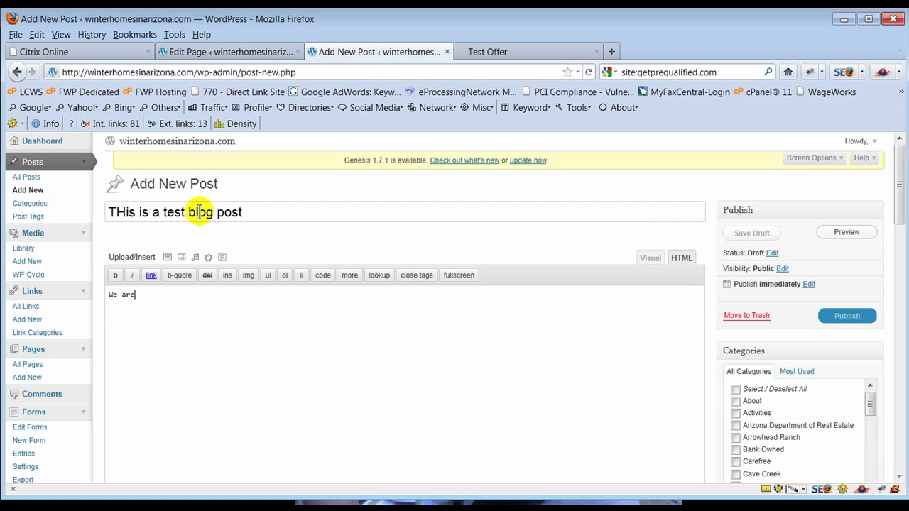
{"action": "type", "text": " using"}
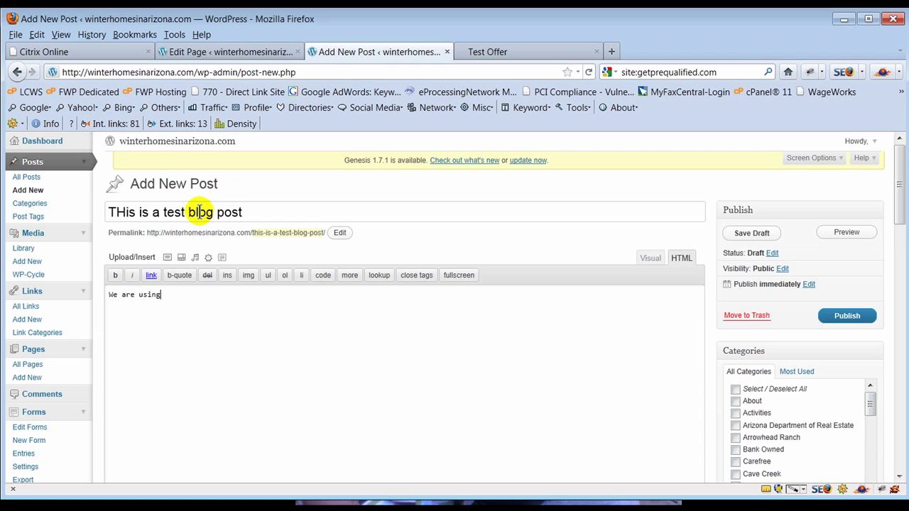
{"action": "type", "text": " this post to demonstr"}
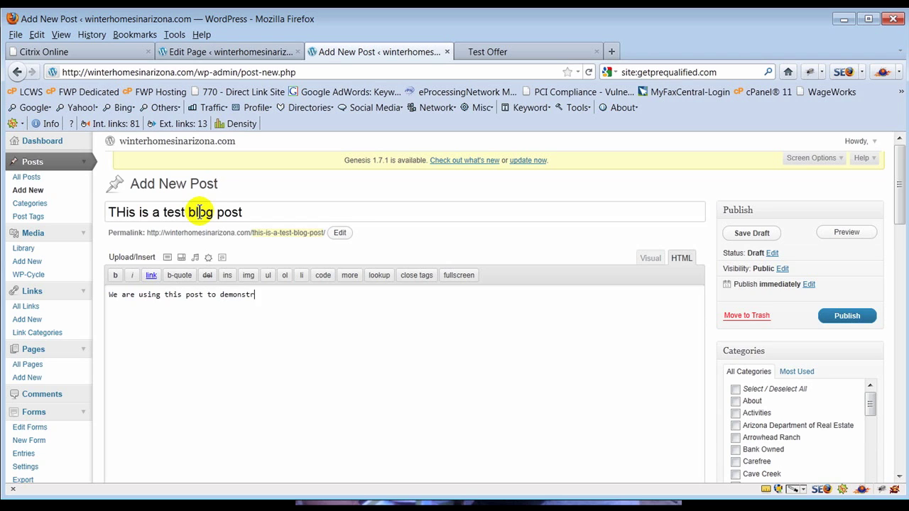
{"action": "type", "text": "ate how to use forms in blogs."}
- Paste the gravityform shortcode with id 3, file it under Arrowhead Ranch, and publish
{"action": "key", "text": "Return"}
{"action": "key", "text": "Return"}
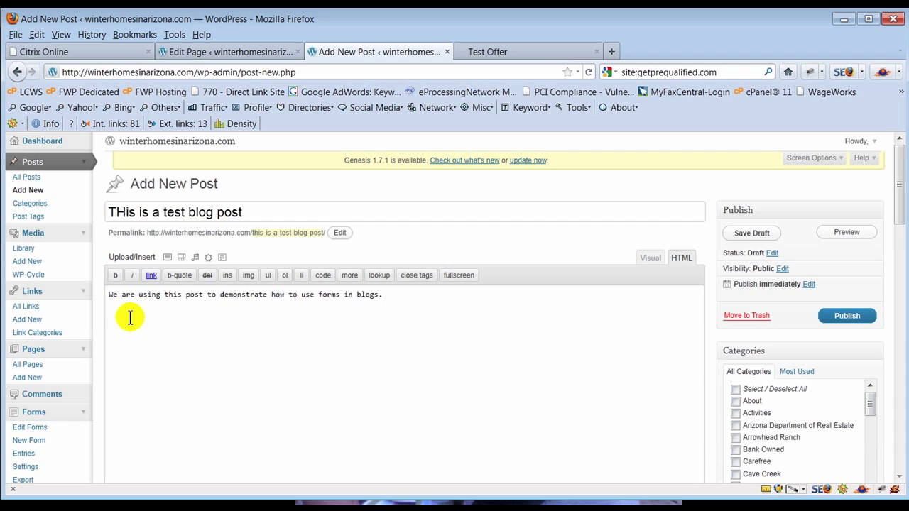
{"action": "type", "text": "[gravityform id=1 title=false description=true]"}
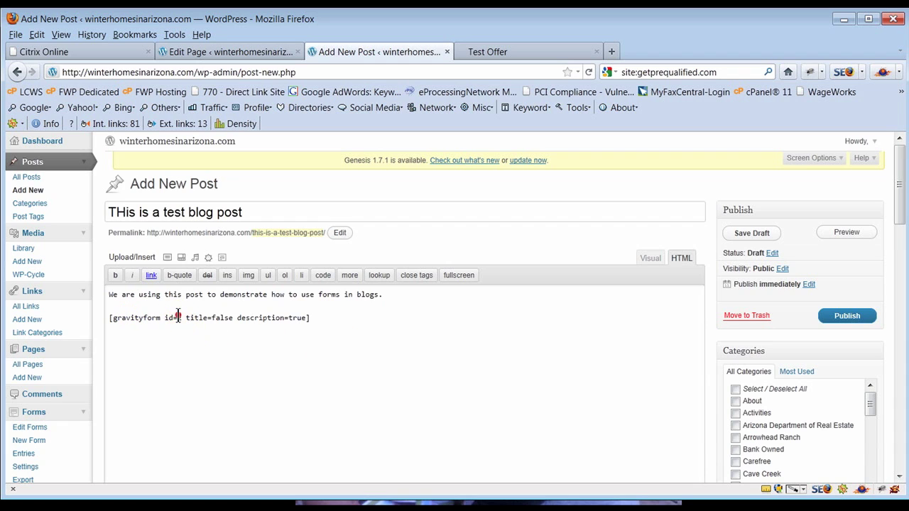
{"action": "double_click", "coordinate": [179, 317]}
{"action": "type", "text": "3"}
{"action": "scroll", "coordinate": [544, 357], "scroll_direction": "down", "scroll_amount": 4}
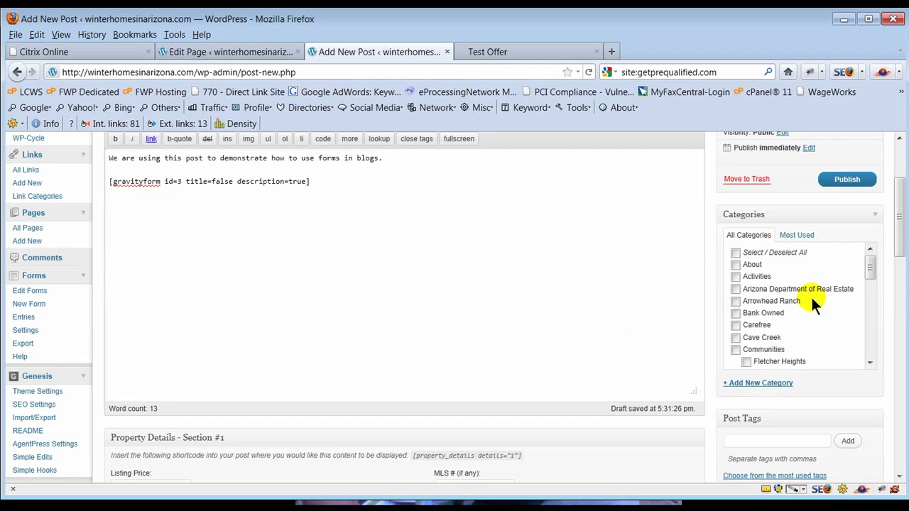
{"action": "left_click", "coordinate": [736, 301]}
{"action": "left_click", "coordinate": [840, 183]}
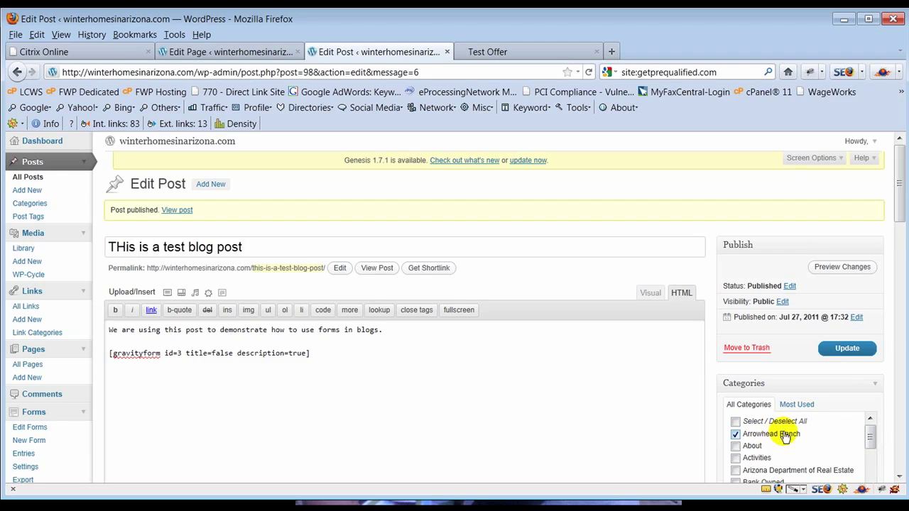
- Add text inviting Arrowhead Ranch home seekers to complete the form below, then update the post
{"action": "left_click", "coordinate": [107, 339]}
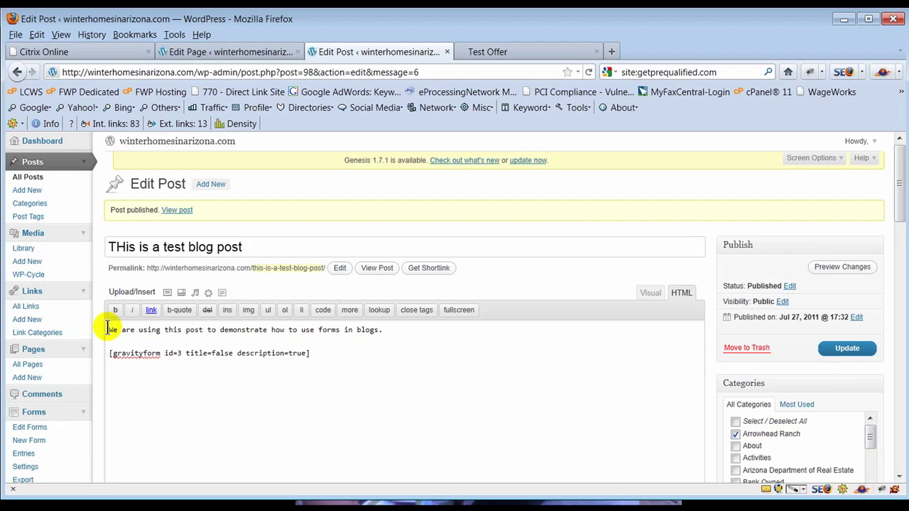
{"action": "left_click", "coordinate": [424, 331]}
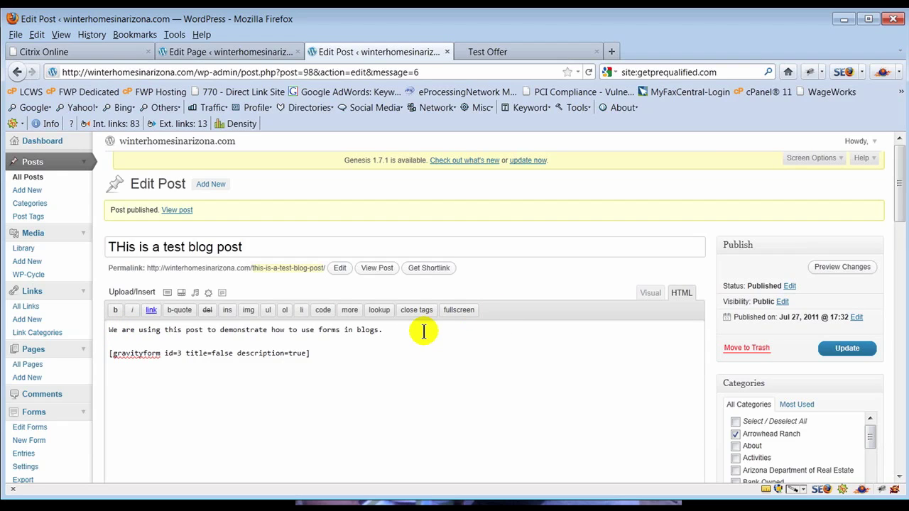
{"action": "type", "text": "Written content about Arrow"}
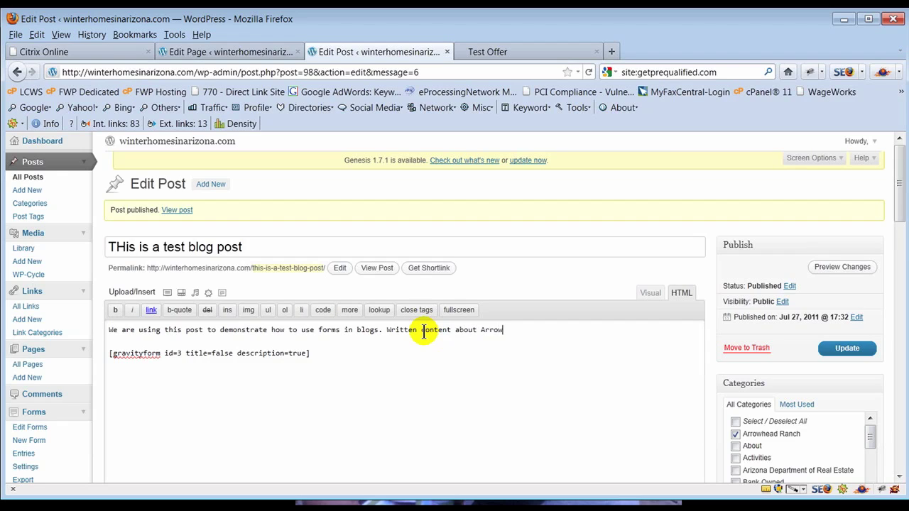
{"action": "type", "text": "head Ranch follows. If you would li"}
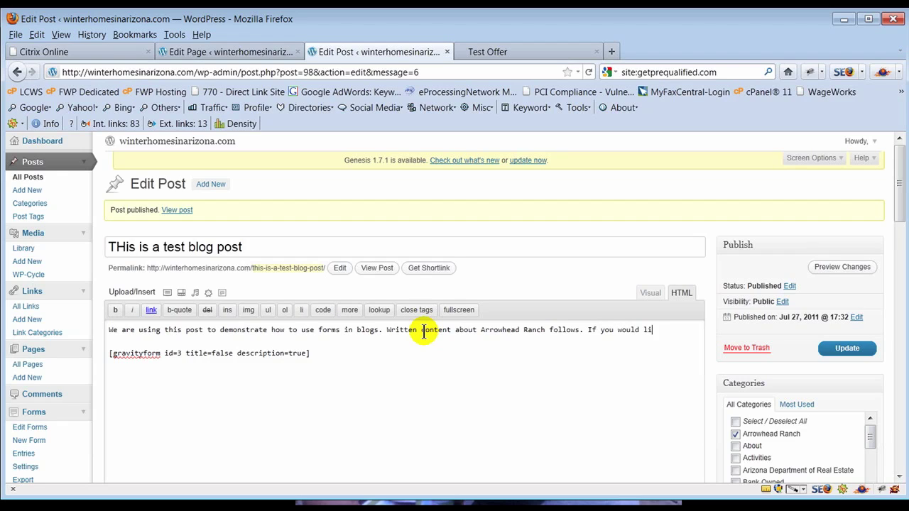
{"action": "type", "text": "ke to view homes "}
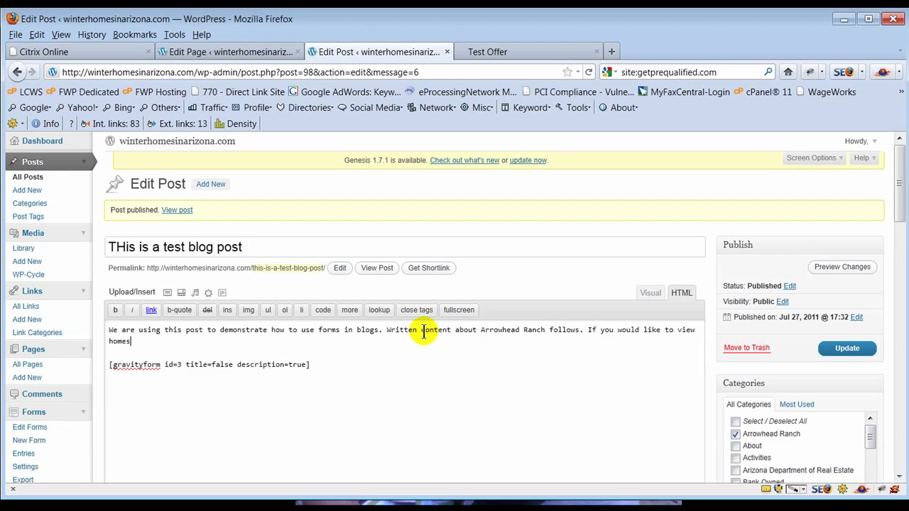
{"action": "type", "text": "in Arrowhead Ranch for sale ple"}
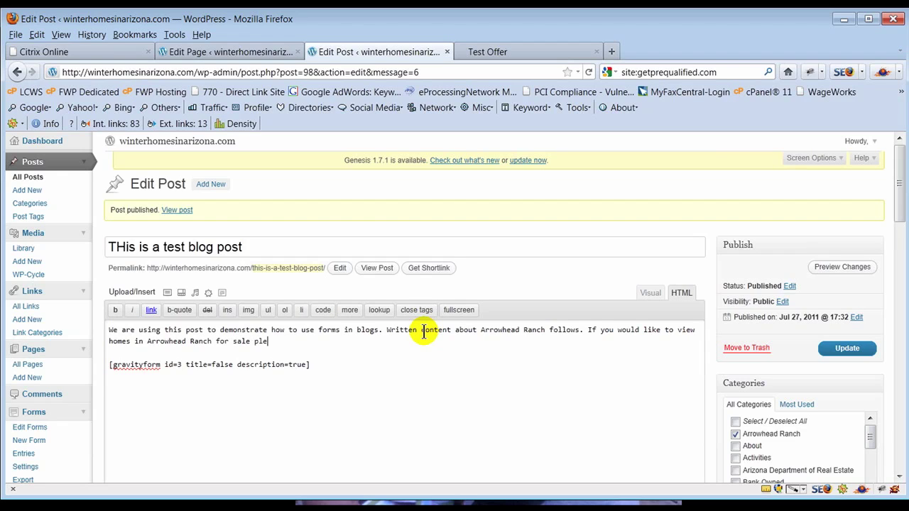
{"action": "type", "text": "ase complete the form below"}
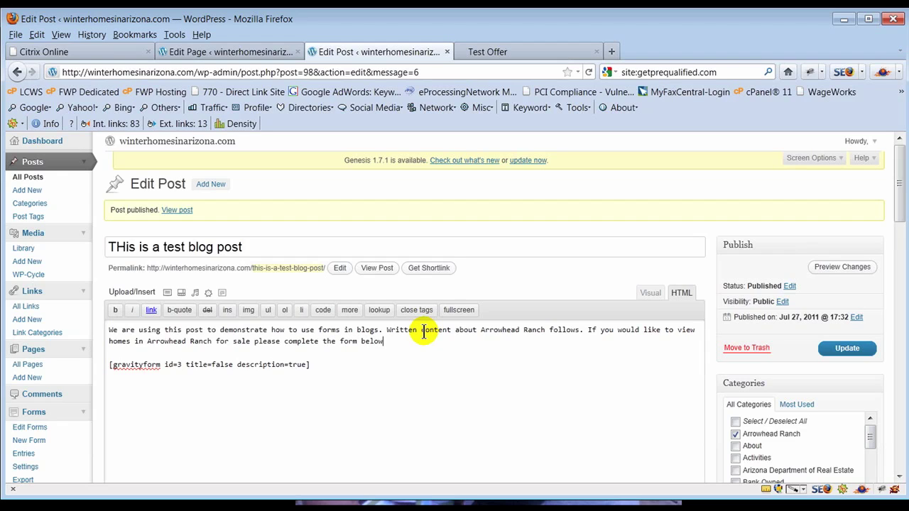
{"action": "type", "text": "."}
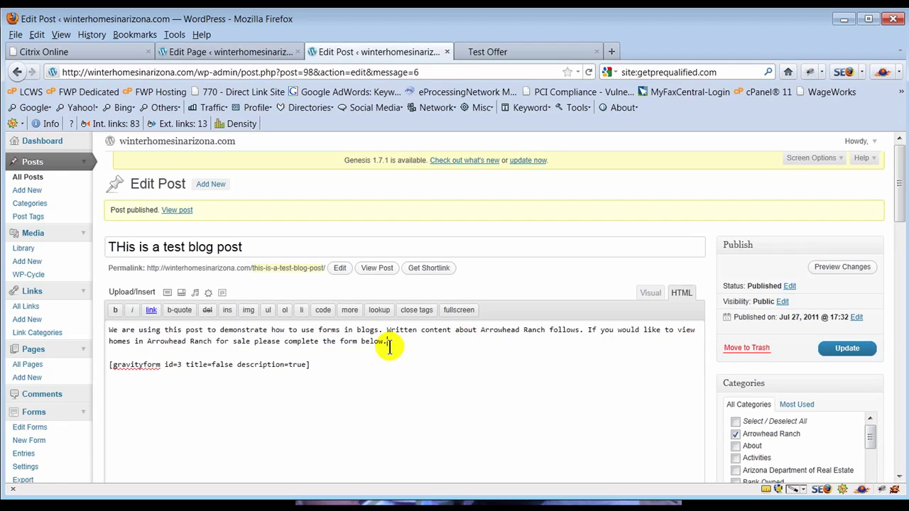
{"action": "left_click", "coordinate": [831, 349]}
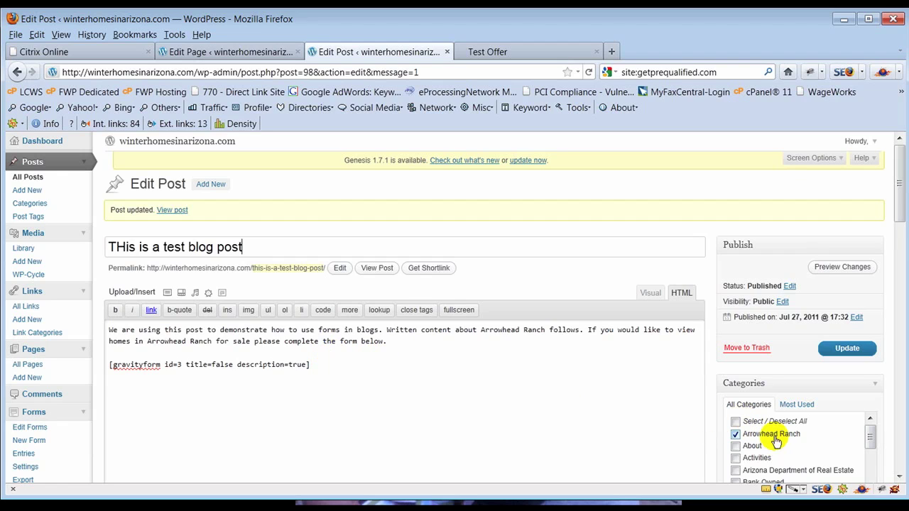
- Reload the live site and check the Arrowhead Ranch category page's test post and embedded form, then return to the editor
{"action": "left_click", "coordinate": [516, 47]}
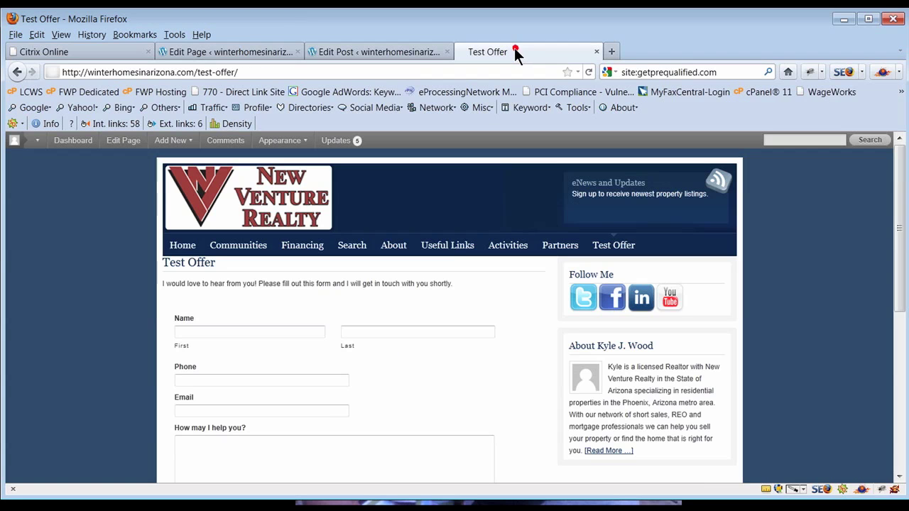
{"action": "left_click", "coordinate": [587, 73]}
{"action": "mouse_move", "coordinate": [243, 246]}
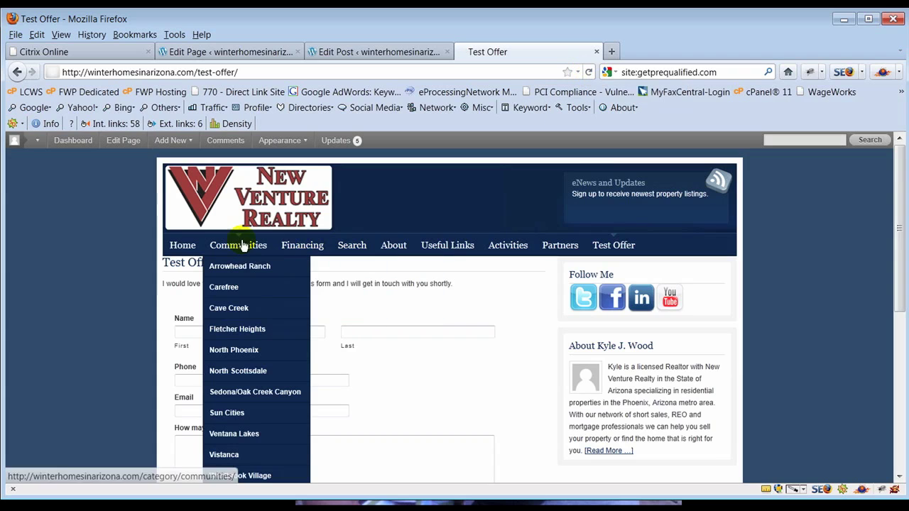
{"action": "left_click", "coordinate": [231, 267]}
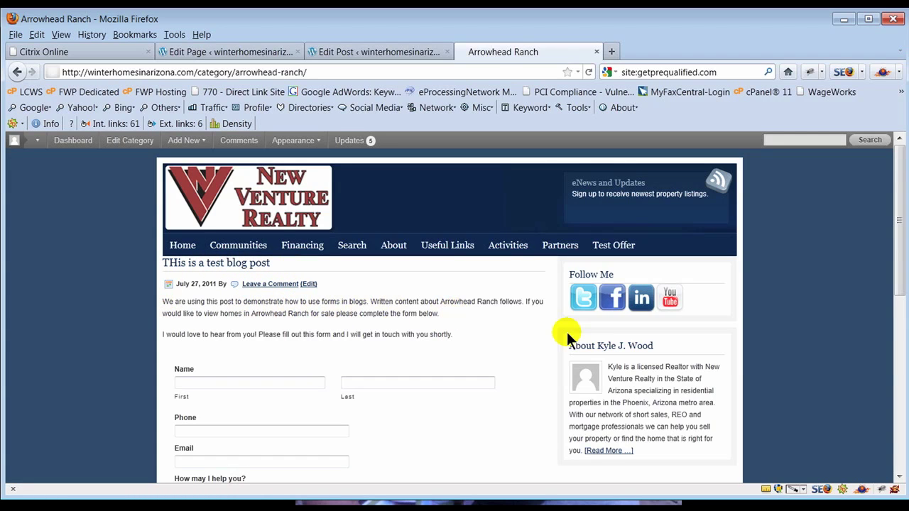
{"action": "scroll", "coordinate": [527, 340], "scroll_direction": "down", "scroll_amount": 2}
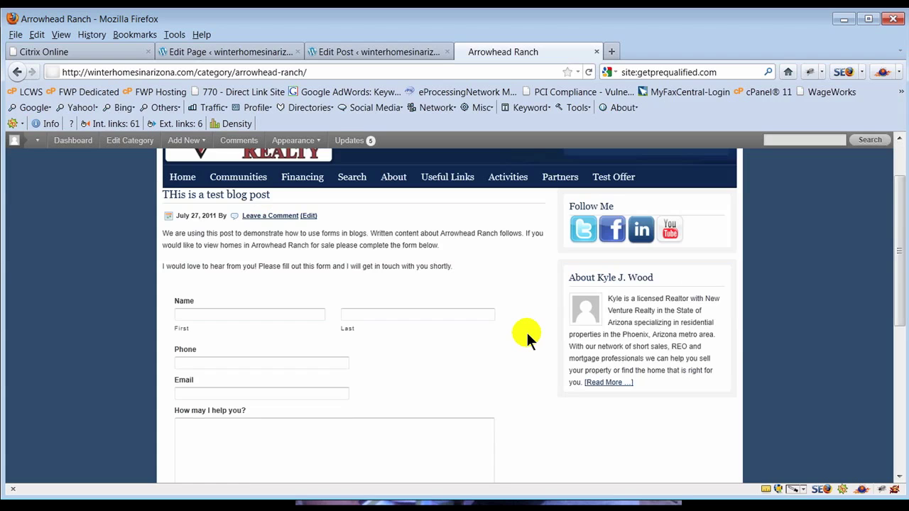
{"action": "scroll", "coordinate": [525, 333], "scroll_direction": "down", "scroll_amount": 2}
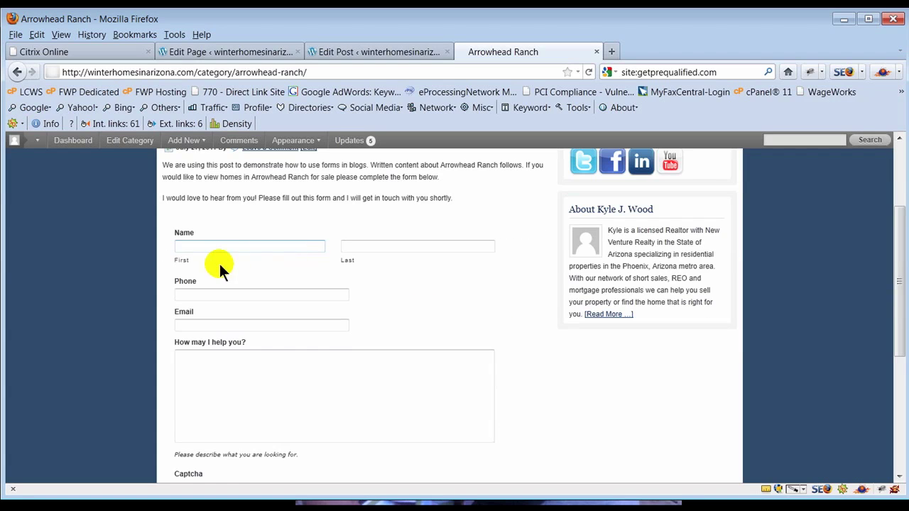
{"action": "scroll", "coordinate": [291, 223], "scroll_direction": "down", "scroll_amount": 6}
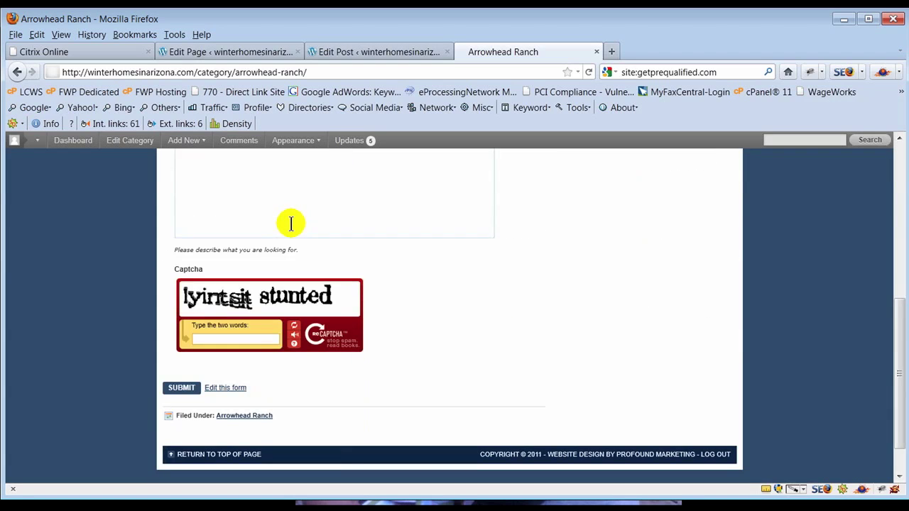
{"action": "scroll", "coordinate": [433, 347], "scroll_direction": "up", "scroll_amount": 10}
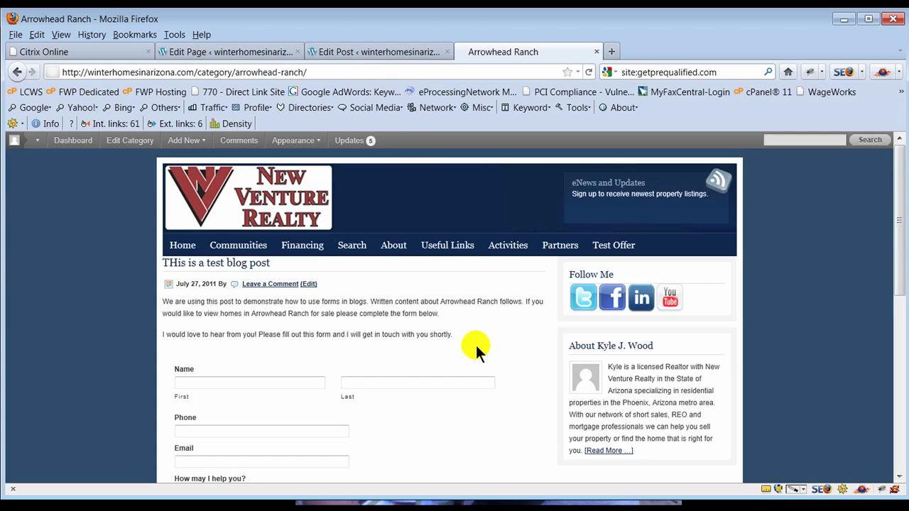
{"action": "left_click", "coordinate": [353, 51]}
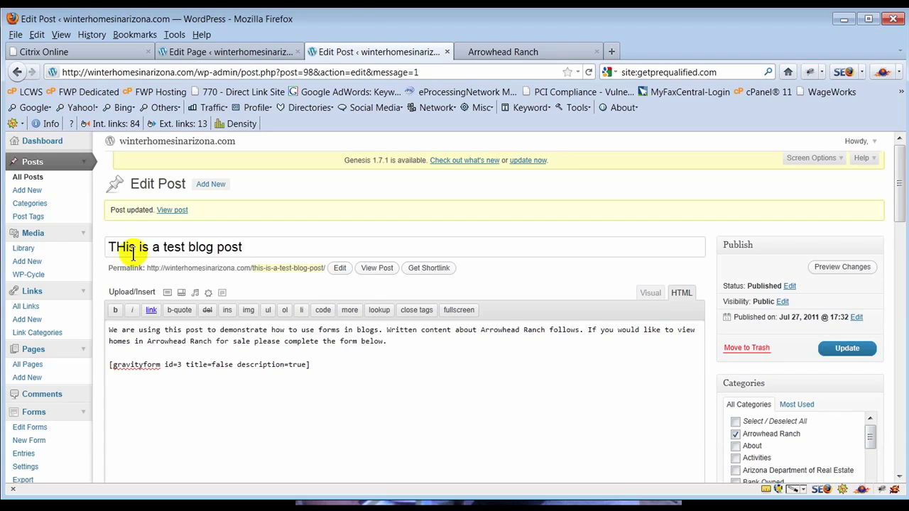
- Open Forms > Edit Forms, listing the Phoenix Real Estate contact form and the test offer form (id 3)
{"action": "left_click", "coordinate": [97, 357]}
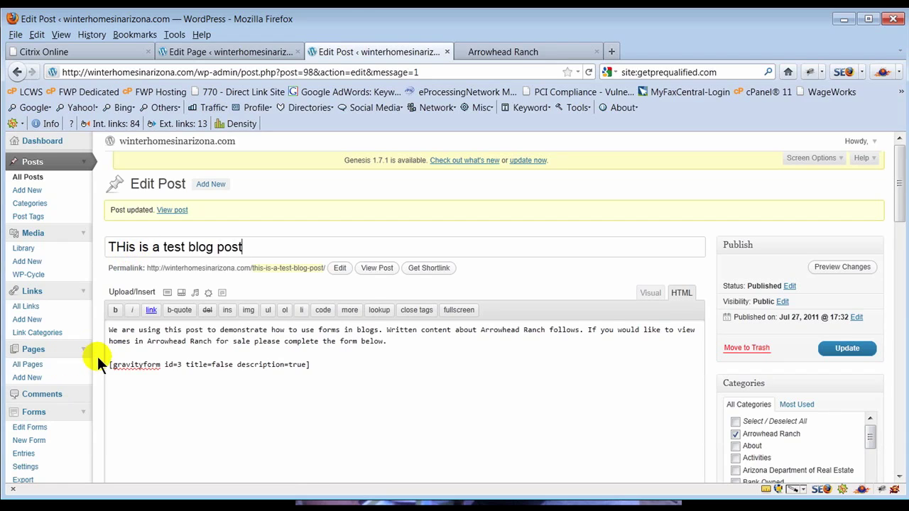
{"action": "left_click", "coordinate": [56, 317]}
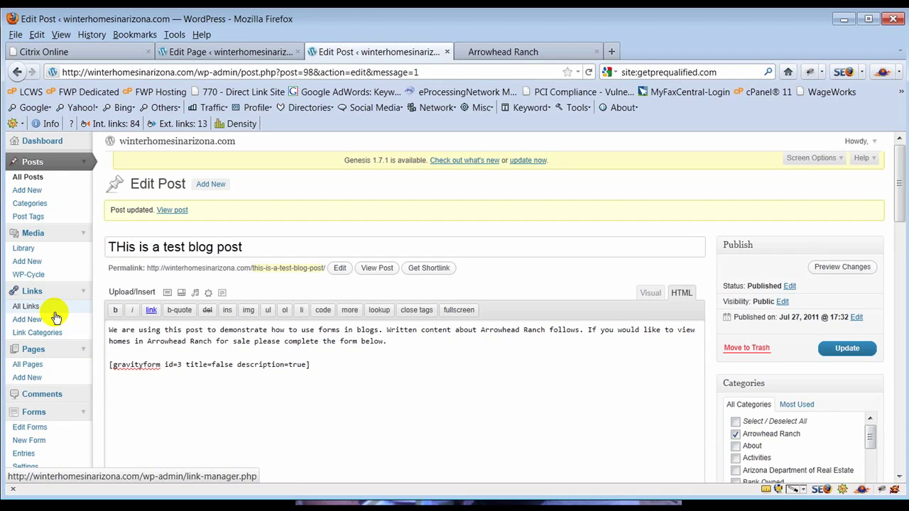
{"action": "scroll", "coordinate": [36, 431], "scroll_direction": "down", "scroll_amount": 2}
{"action": "left_click", "coordinate": [35, 429]}
{"action": "left_click", "coordinate": [34, 349]}
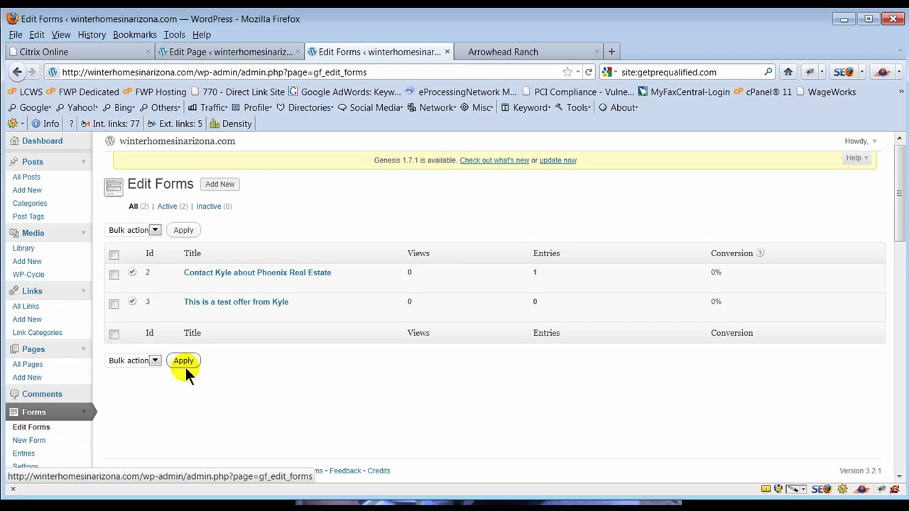
{"action": "mouse_move", "coordinate": [333, 320]}
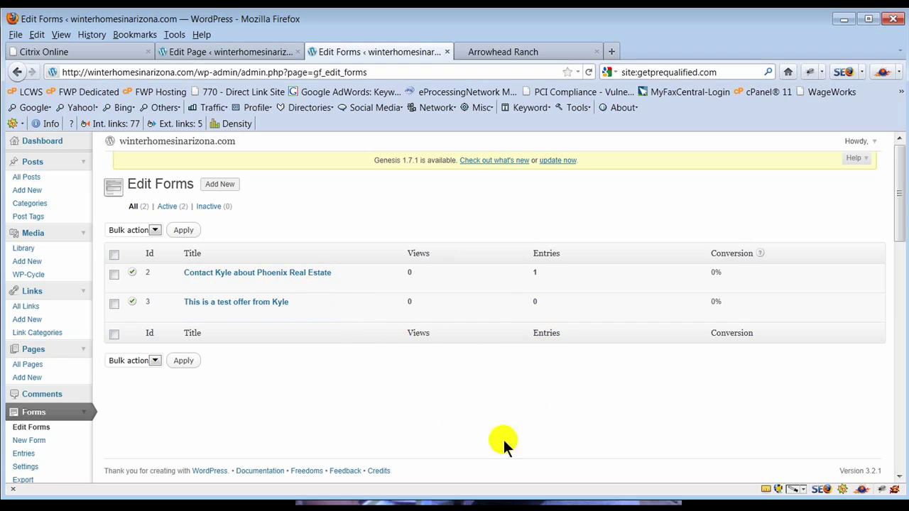
{"action": "mouse_move", "coordinate": [416, 275]}
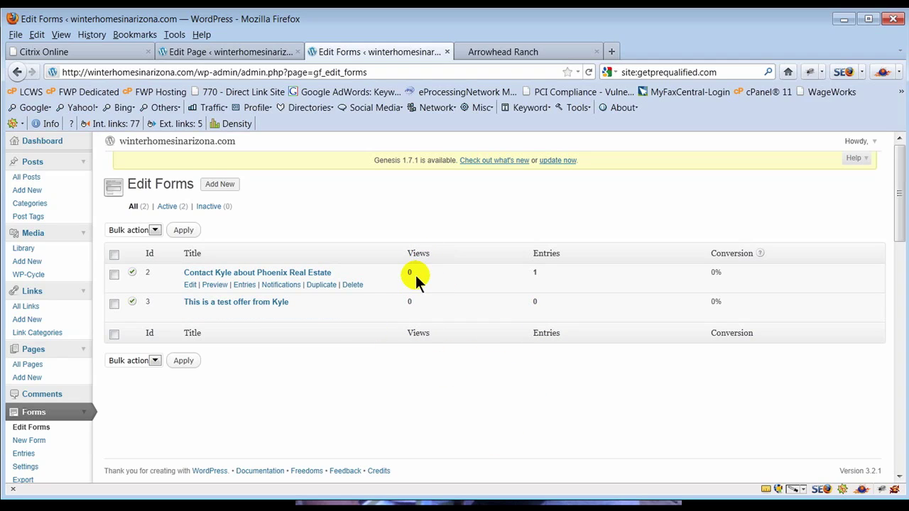
{"action": "mouse_move", "coordinate": [420, 304]}
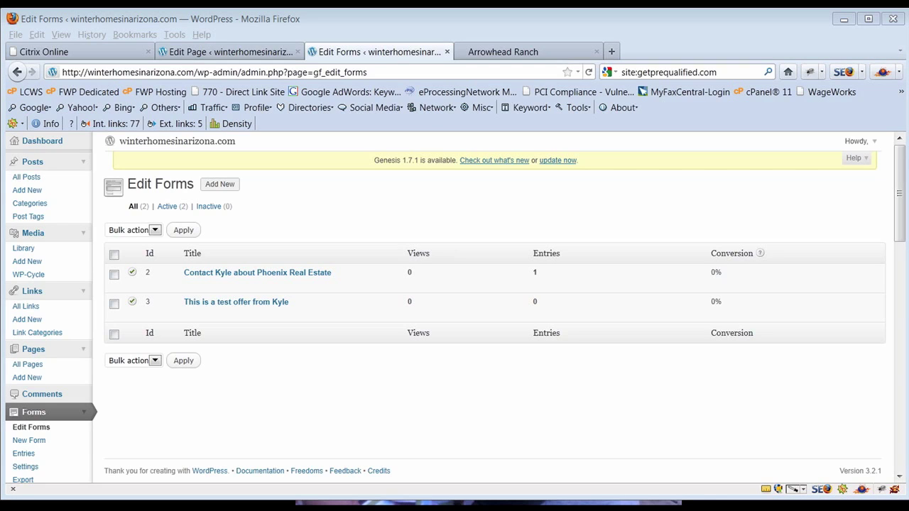
{"action": "mouse_move", "coordinate": [192, 314]}
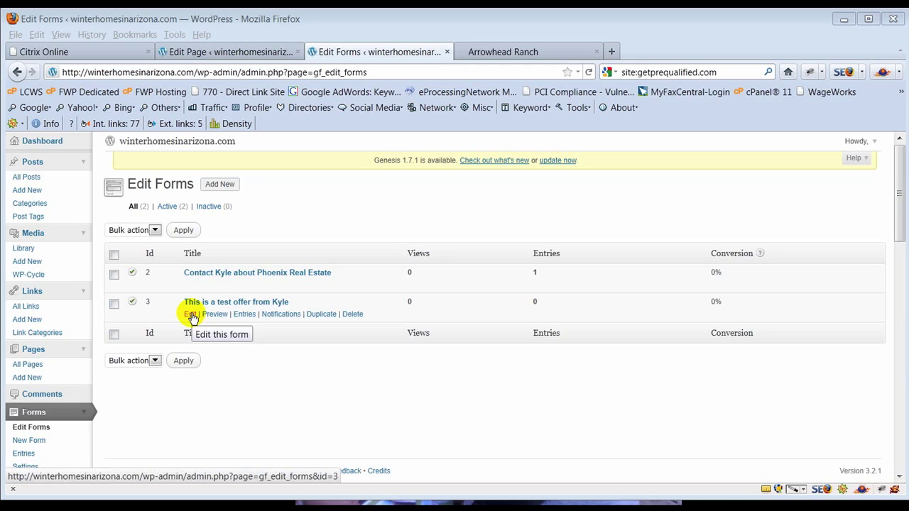
{"action": "left_click", "coordinate": [189, 314]}
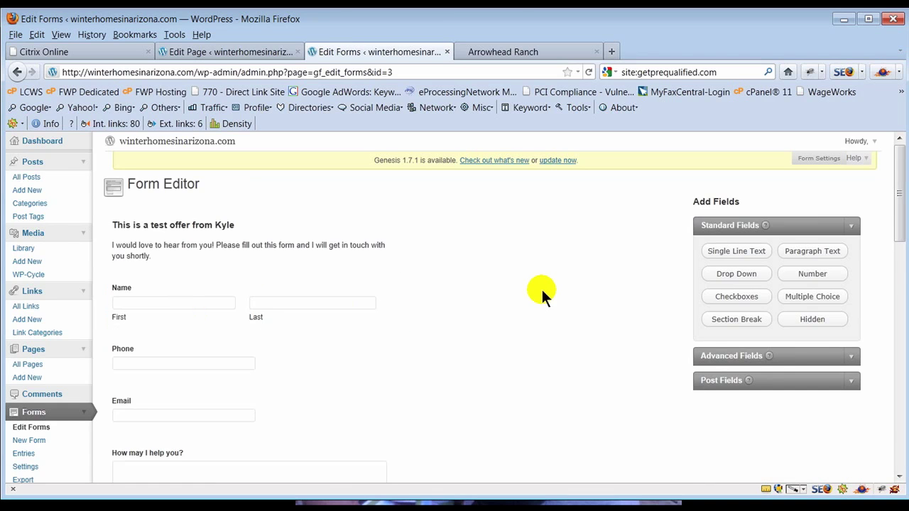
{"action": "scroll", "coordinate": [543, 286], "scroll_direction": "down", "scroll_amount": 5}
{"action": "scroll", "coordinate": [543, 286], "scroll_direction": "down", "scroll_amount": 4}
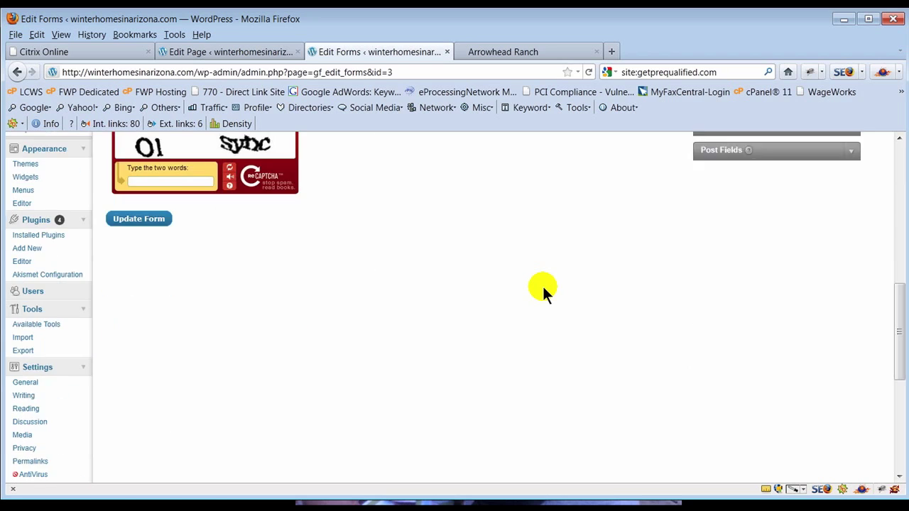
{"action": "scroll", "coordinate": [542, 287], "scroll_direction": "up", "scroll_amount": 5}
{"action": "scroll", "coordinate": [543, 287], "scroll_direction": "up", "scroll_amount": 3}
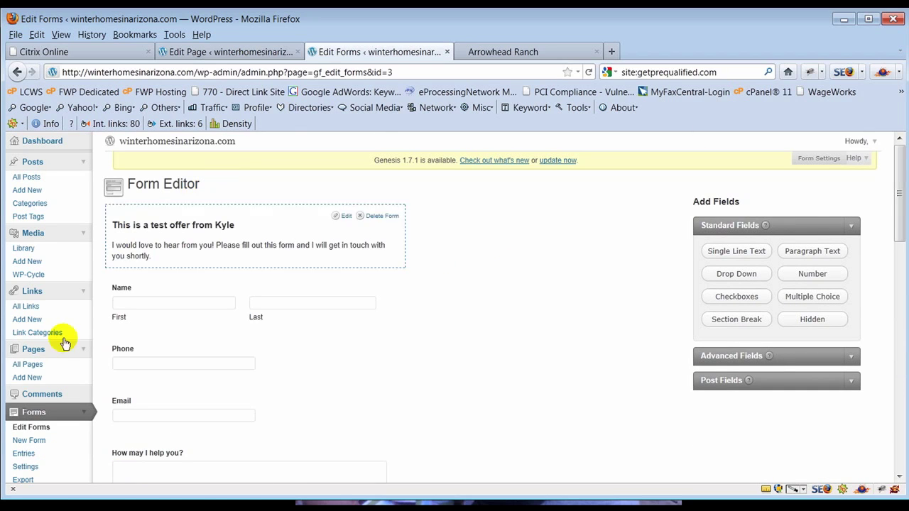
{"action": "left_click", "coordinate": [38, 429]}
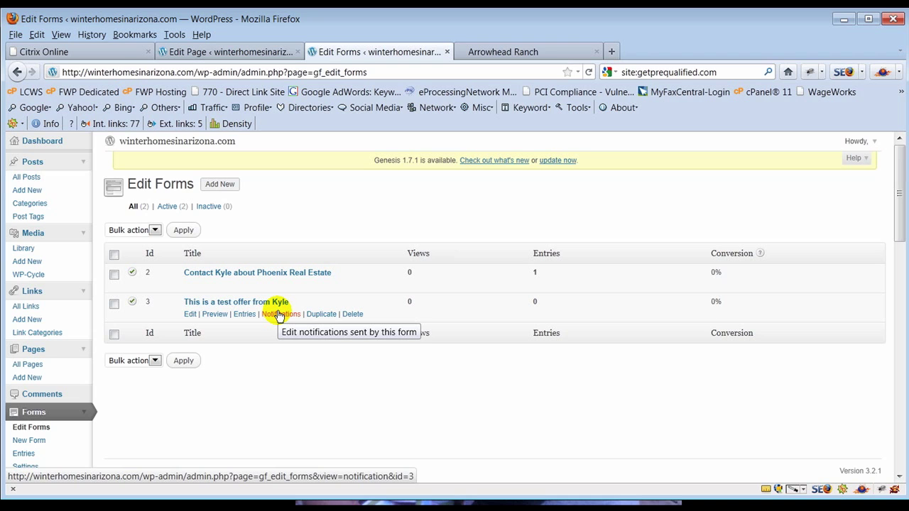
{"action": "left_click", "coordinate": [278, 314]}
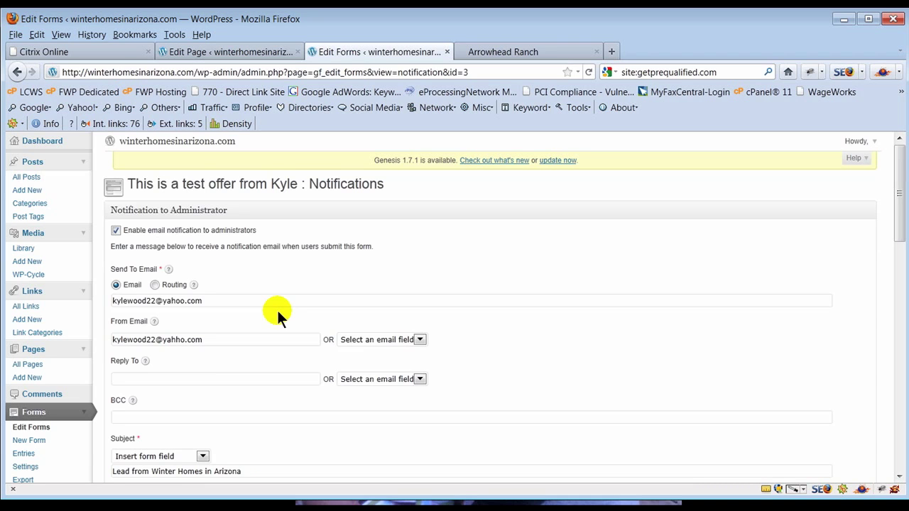
- Review the notification's subject 'Lead from Winter Homes in Arizona' and its {all_fields} message
{"action": "scroll", "coordinate": [521, 360], "scroll_direction": "down", "scroll_amount": 10}
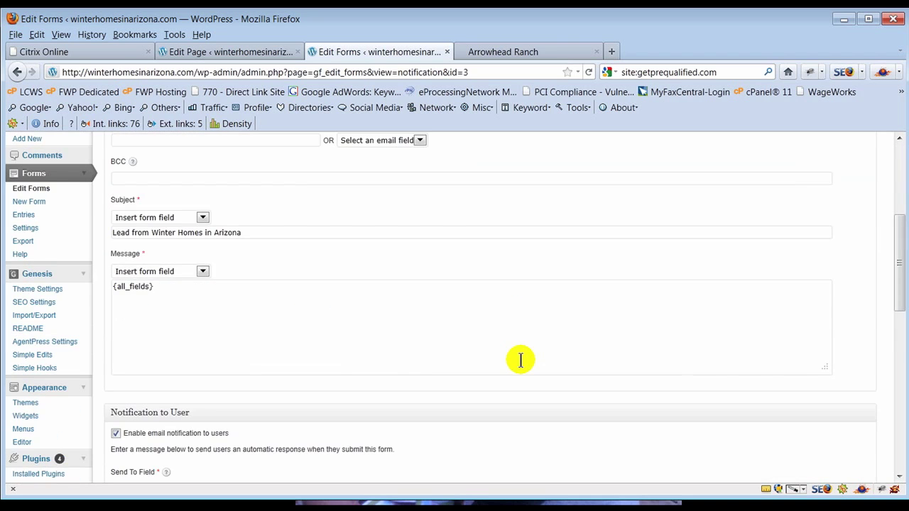
{"action": "scroll", "coordinate": [520, 360], "scroll_direction": "up", "scroll_amount": 5}
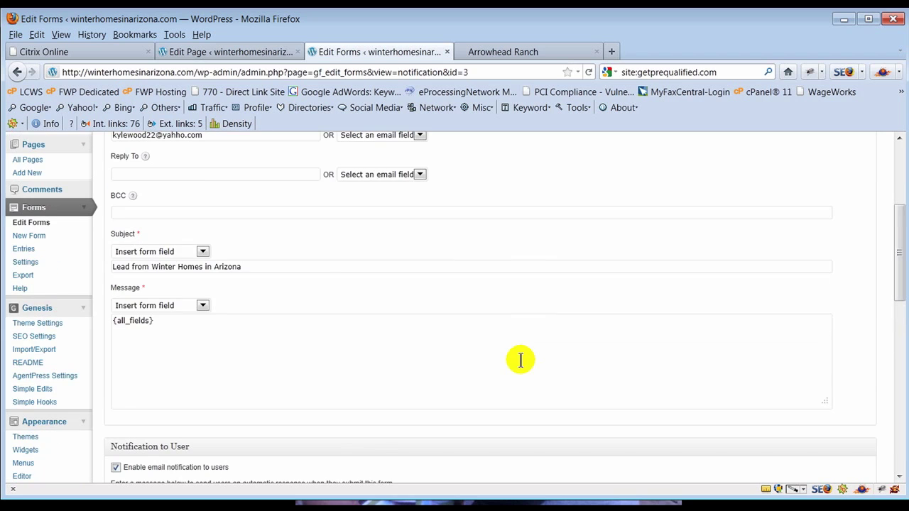